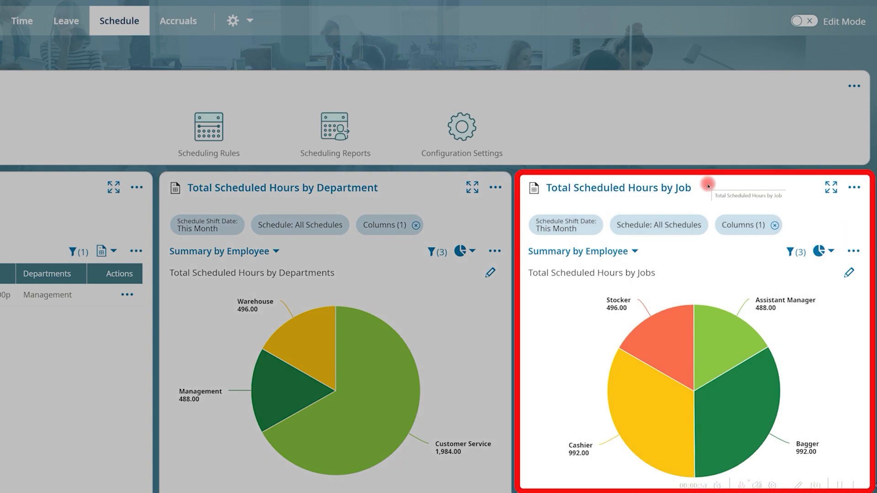
# Step: Add a new schedule using the Weekly Planner base settings with a start date of 01/02/2023
pyautogui.scroll(-9, 708, 185)
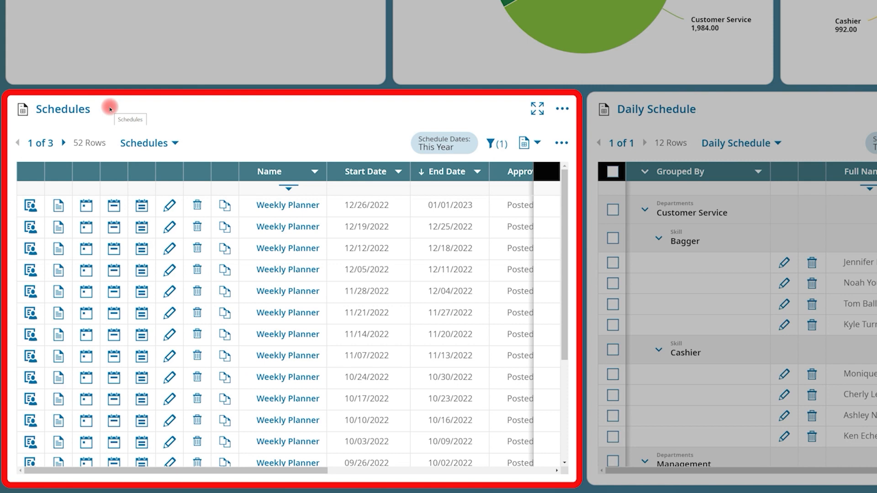
pyautogui.click(84, 109)
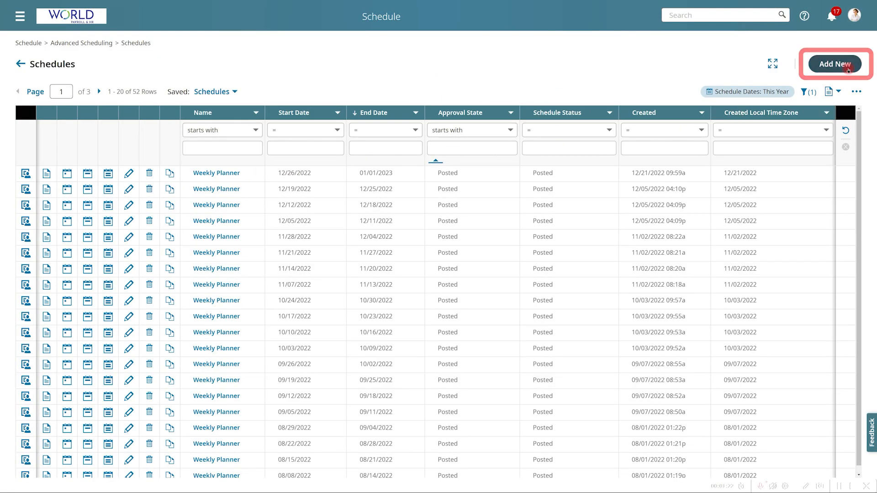
pyautogui.click(848, 68)
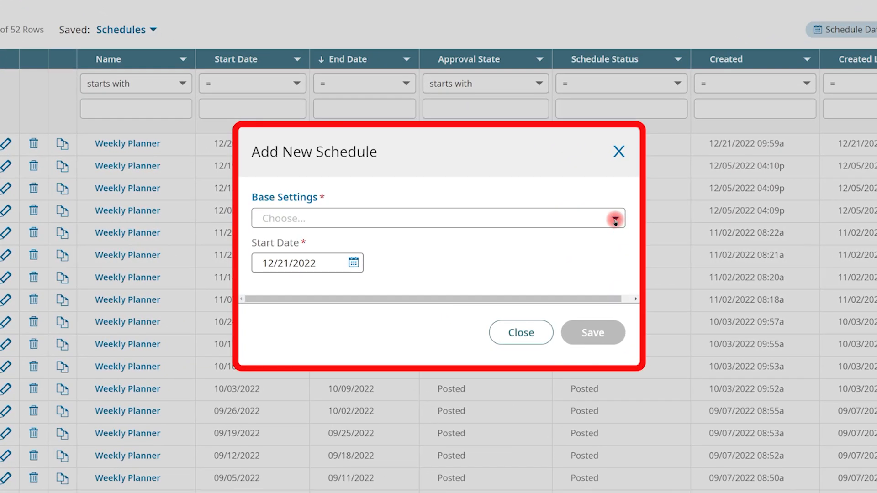
pyautogui.click(616, 220)
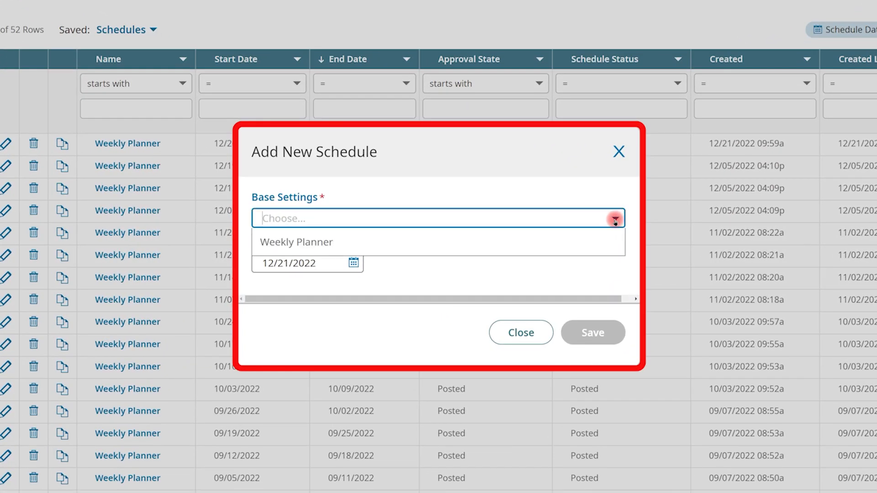
pyautogui.click(351, 247)
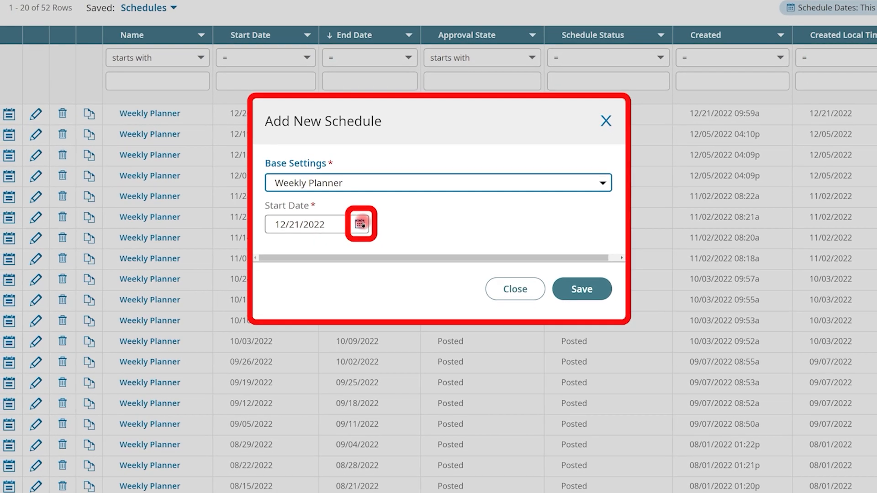
pyautogui.click(361, 224)
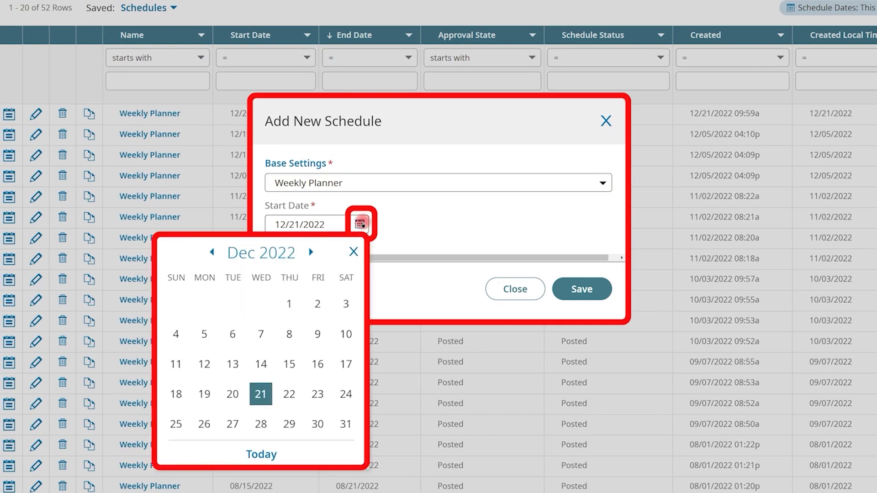
pyautogui.click(311, 252)
pyautogui.click(200, 305)
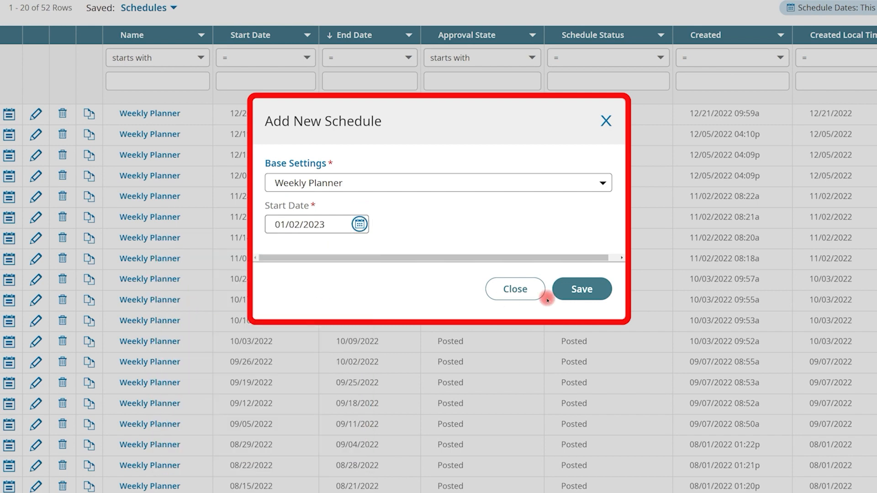
pyautogui.click(565, 297)
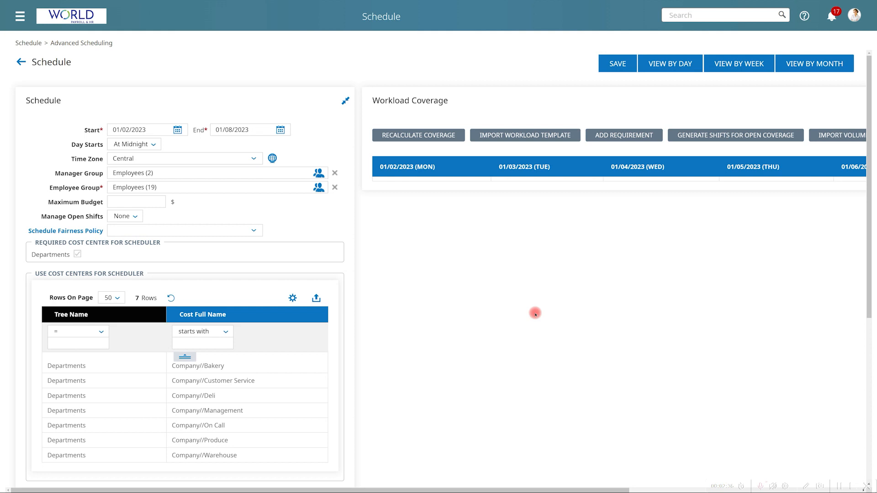
# Step: Import the Weekly Schedule workload template into the schedule's workload coverage
pyautogui.moveTo(633, 486); pyautogui.dragTo(765, 490)
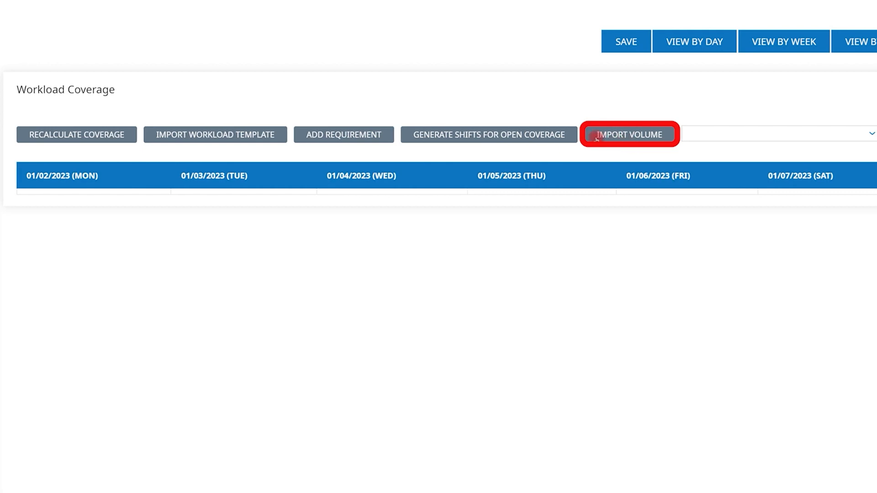
pyautogui.click(254, 136)
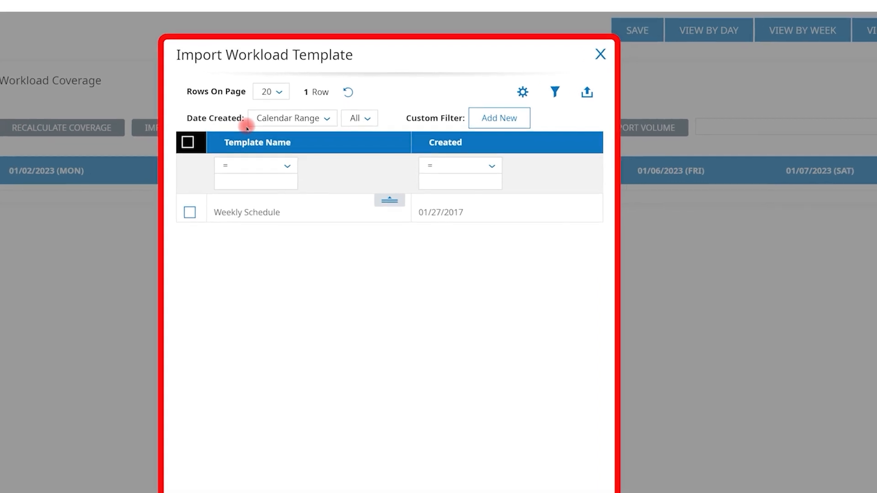
pyautogui.click(198, 215)
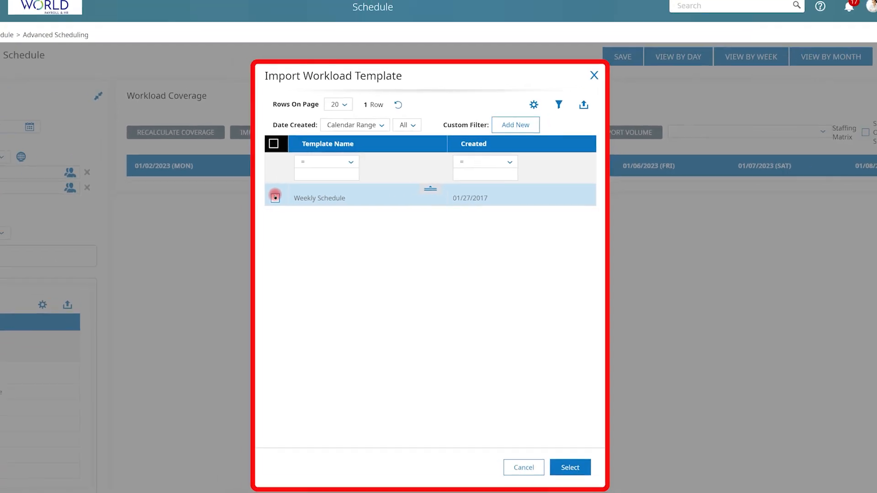
pyautogui.click(275, 197)
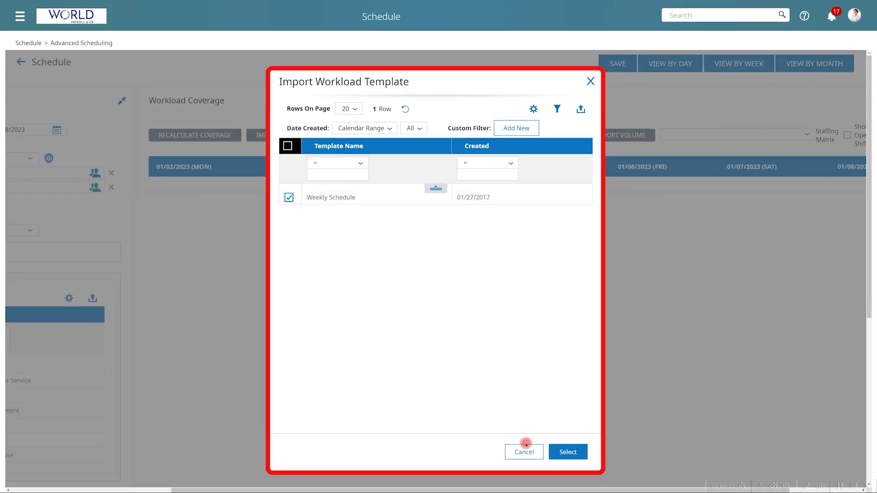
pyautogui.click(554, 466)
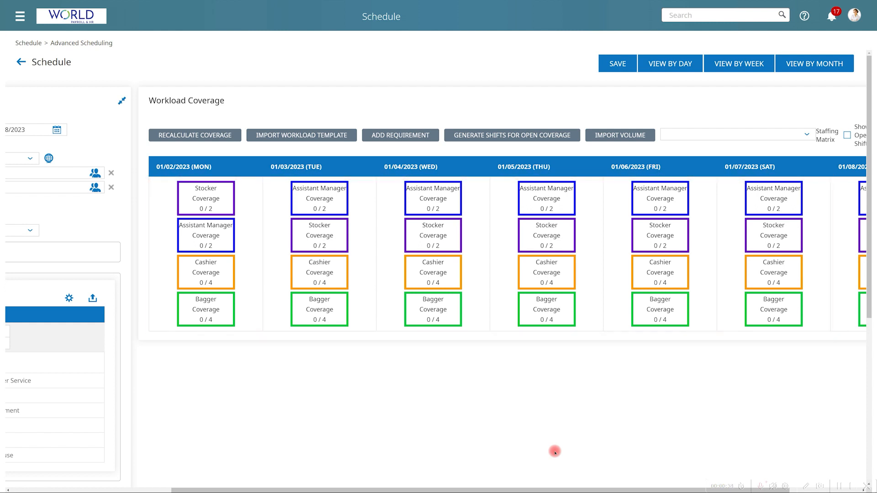
# Step: Generate shifts for the open coverage, replacing existing open shifts, and display the schedule by day
pyautogui.click(552, 135)
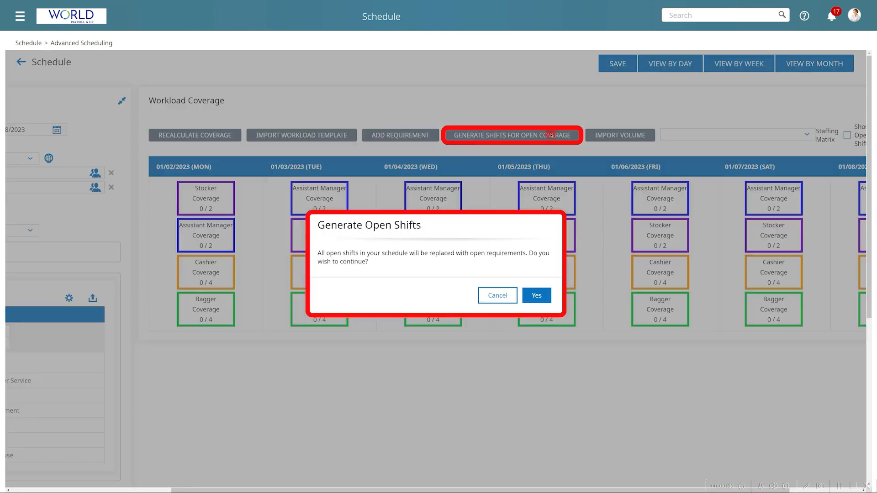
pyautogui.click(537, 295)
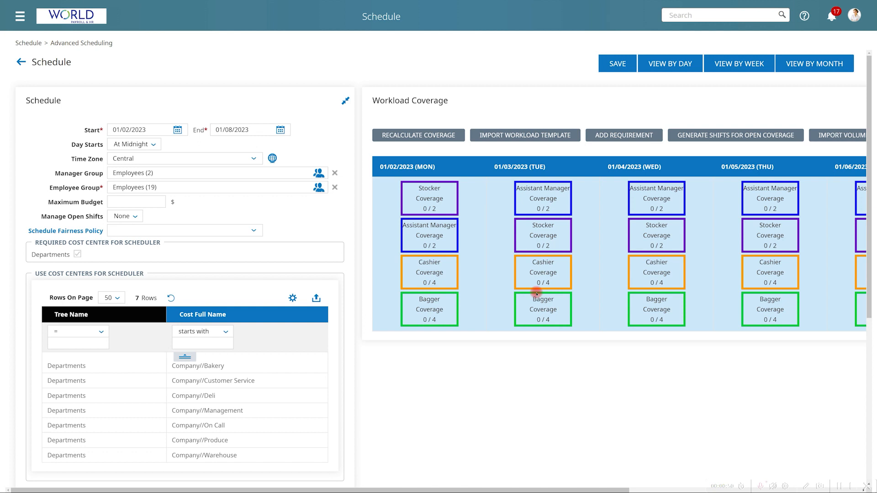
pyautogui.click(670, 64)
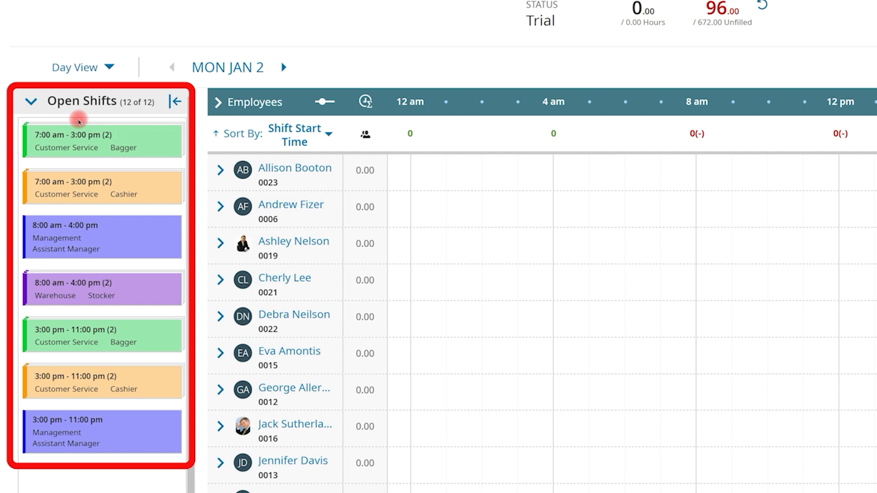
# Step: Inspect the 7:00 am - 3:00 pm open Bagger shift's details and assign the open shifts to employees automatically
pyautogui.click(80, 144)
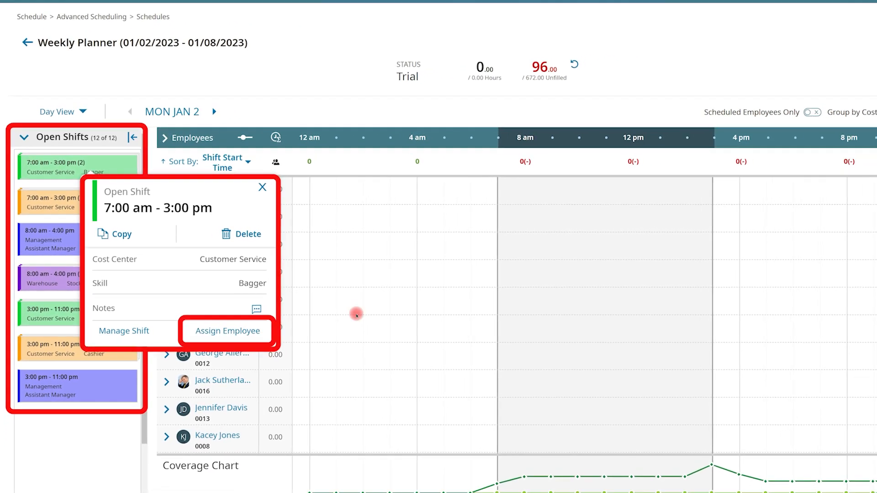
pyautogui.click(853, 128)
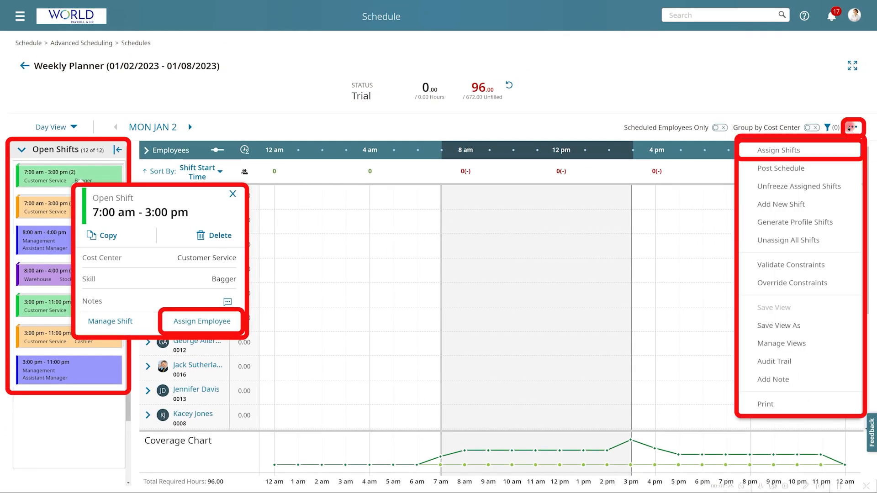
pyautogui.click(840, 153)
pyautogui.click(537, 270)
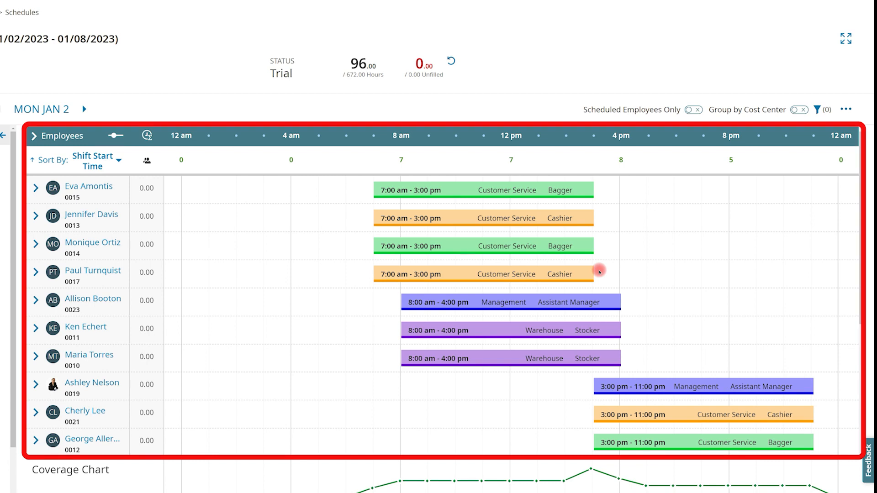
# Step: Advance the day view to Wed Jan 4, refresh the totals, and examine the scheduled hours, cost and unfilled hours
pyautogui.click(83, 108)
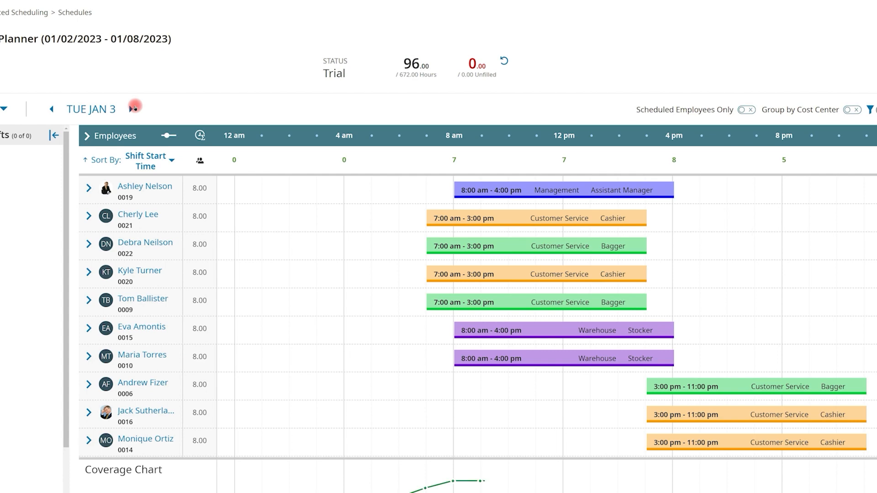
pyautogui.click(133, 109)
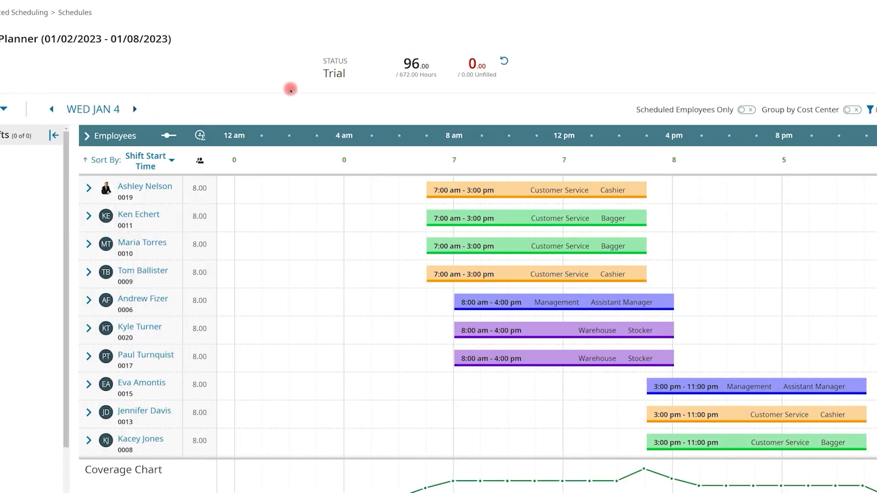
pyautogui.click(502, 60)
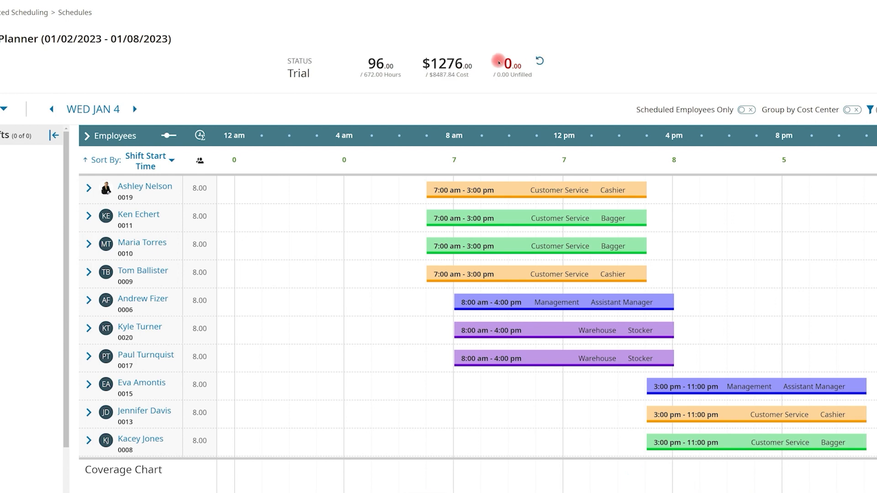
pyautogui.click(380, 86)
pyautogui.click(503, 85)
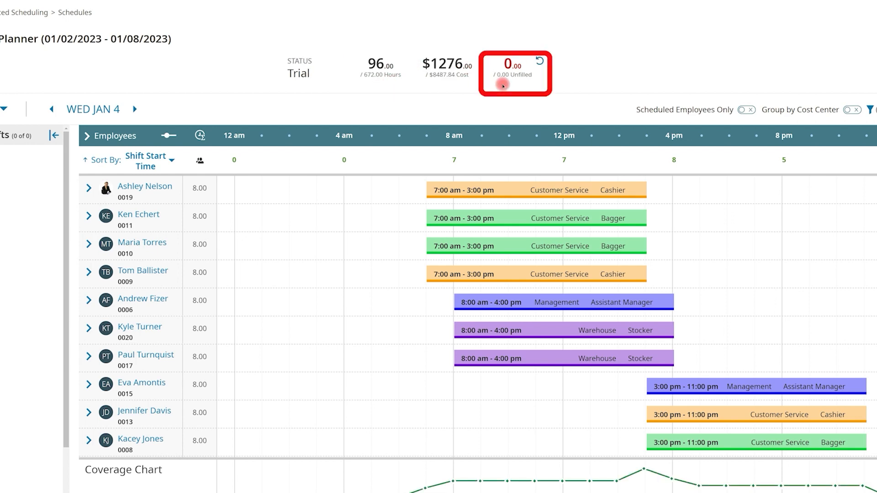
pyautogui.click(446, 85)
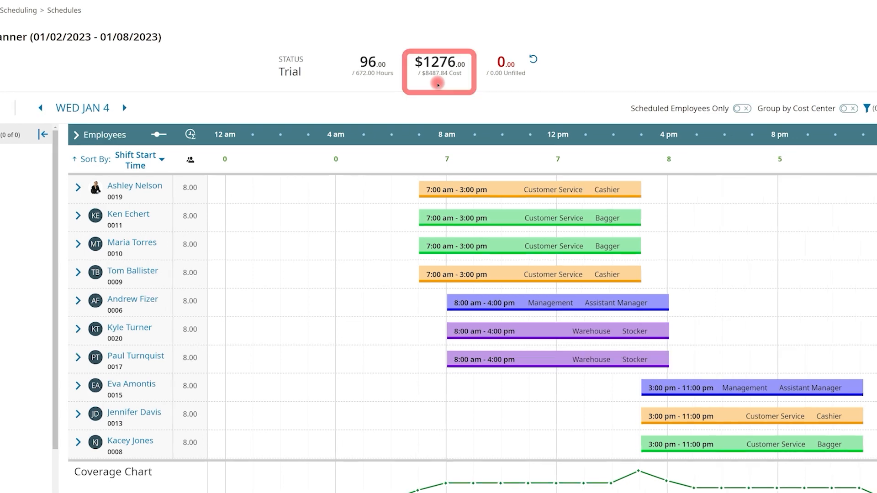
# Step: Group the scheduled employees by cost center and review the groups in the Wed Jan 4 day view
pyautogui.click(813, 99)
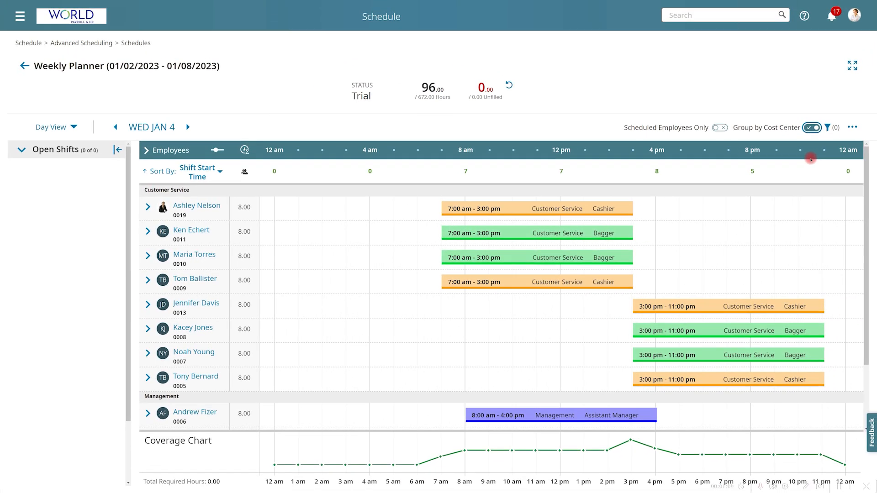
pyautogui.scroll(-3, 811, 159)
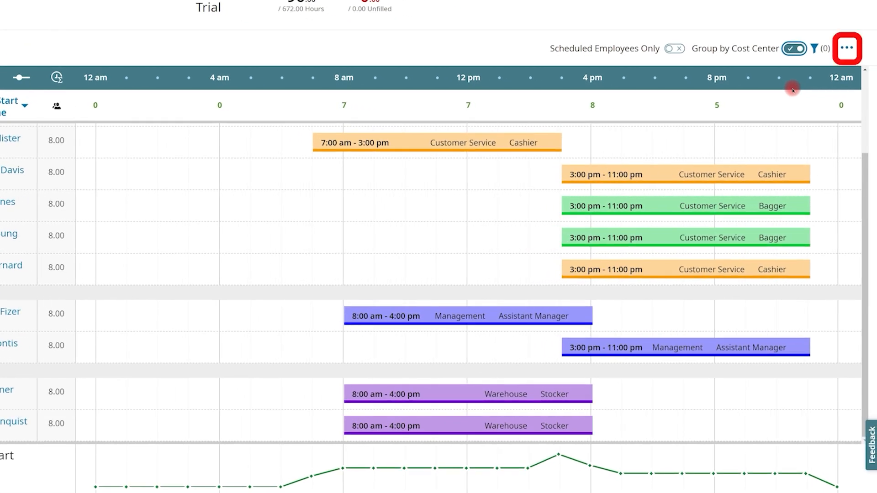
# Step: Start a new shift for Jan 4 with its time set from 8:00 am to 4:00 pm
pyautogui.click(846, 48)
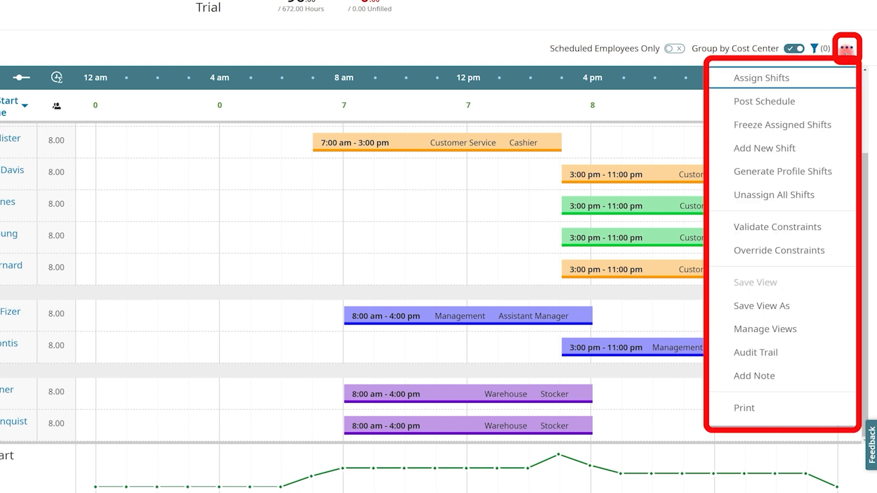
pyautogui.click(844, 148)
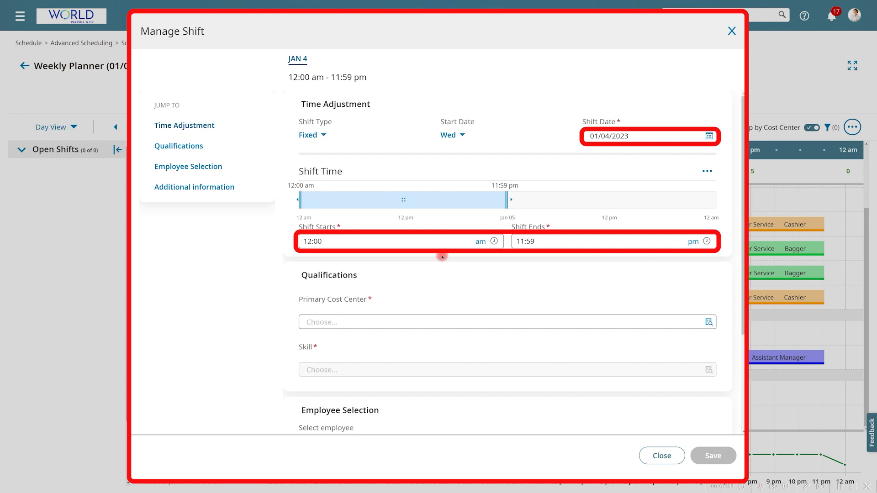
pyautogui.click(374, 244)
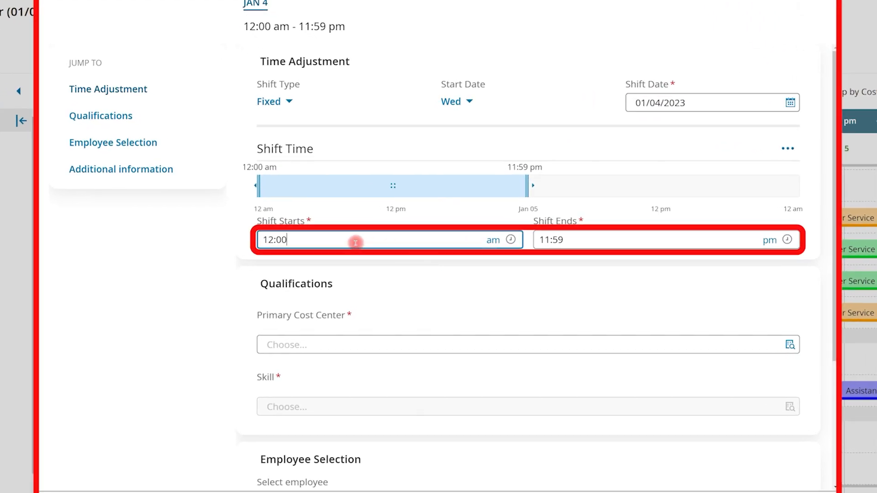
pyautogui.tripleClick(356, 243)
pyautogui.write('8')
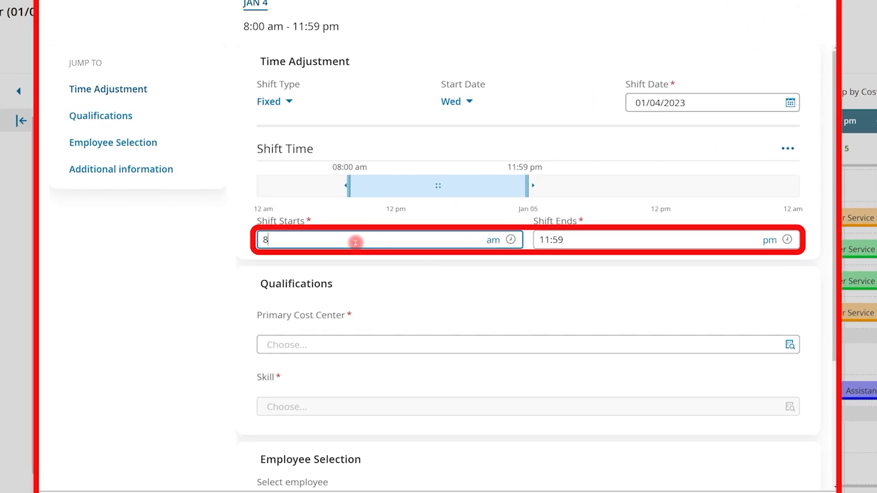
pyautogui.doubleClick(627, 245)
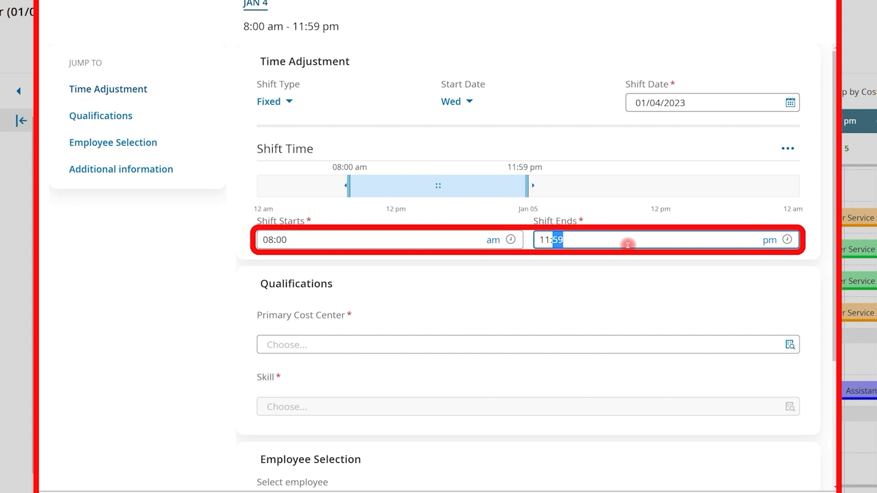
pyautogui.click(628, 244)
pyautogui.write('4:00')
# Step: Set the new shift's primary cost center to Deli and its skill to Clerk
pyautogui.click(355, 338)
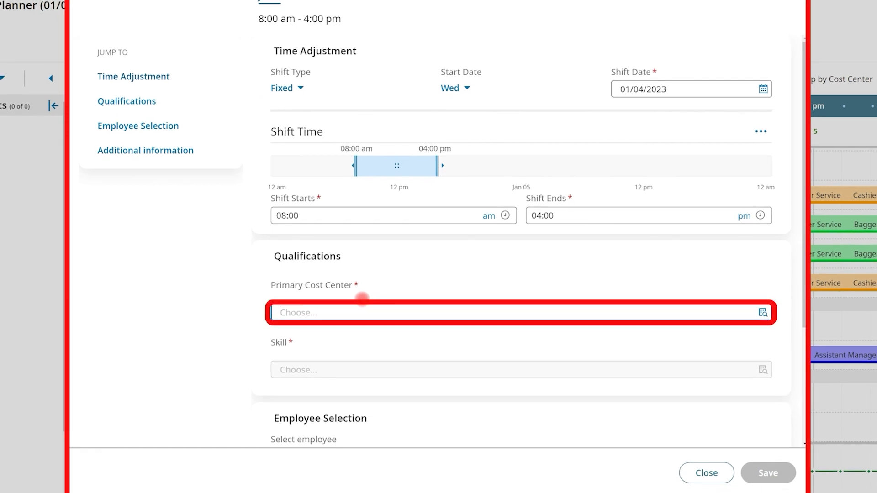
pyautogui.click(763, 312)
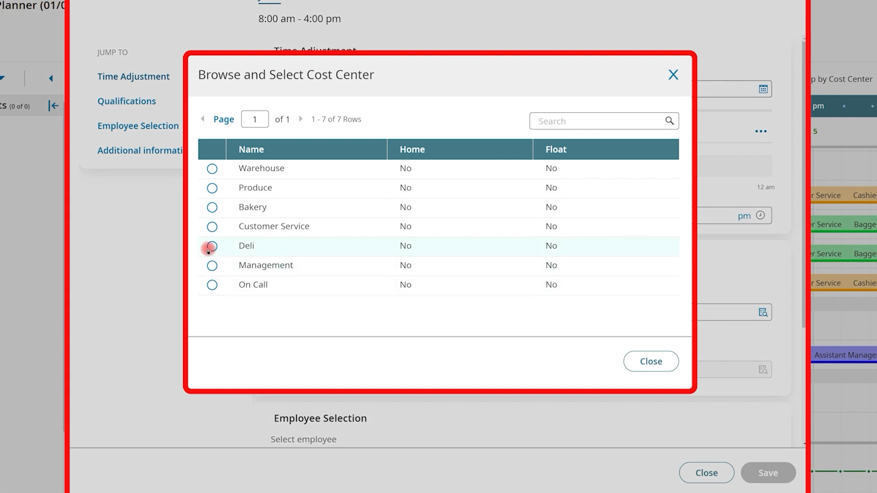
pyautogui.click(211, 247)
pyautogui.click(300, 363)
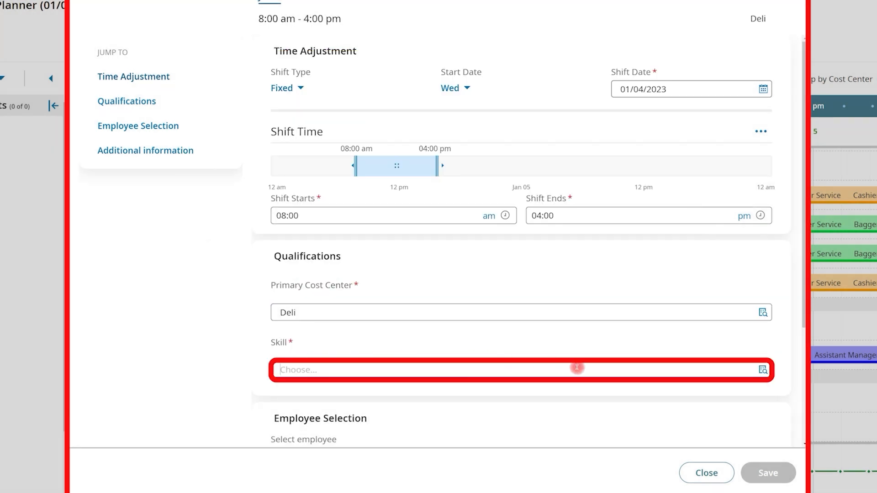
pyautogui.click(763, 370)
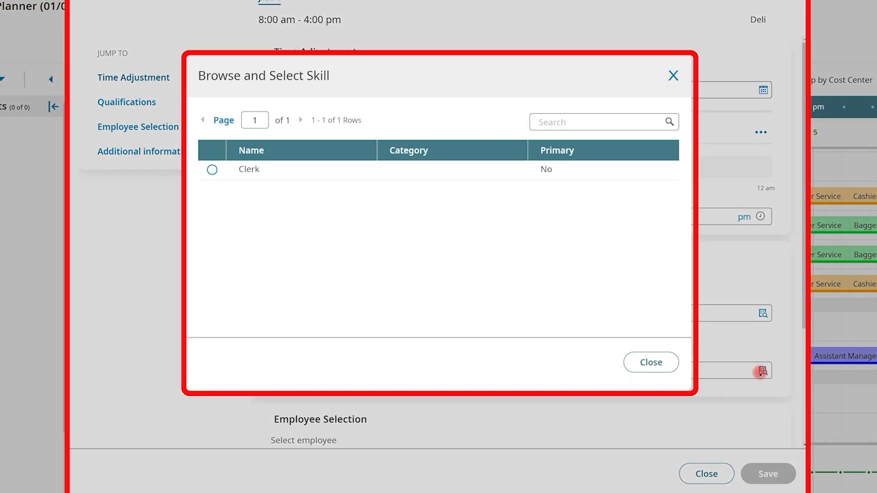
pyautogui.click(212, 169)
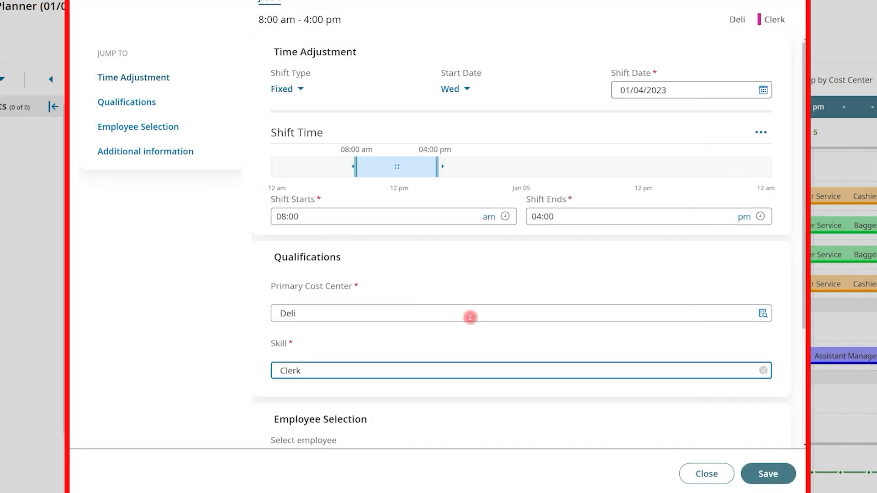
# Step: Review the qualified and other employees for the Deli shift, and select the second qualified employee
pyautogui.scroll(-2, 500, 374)
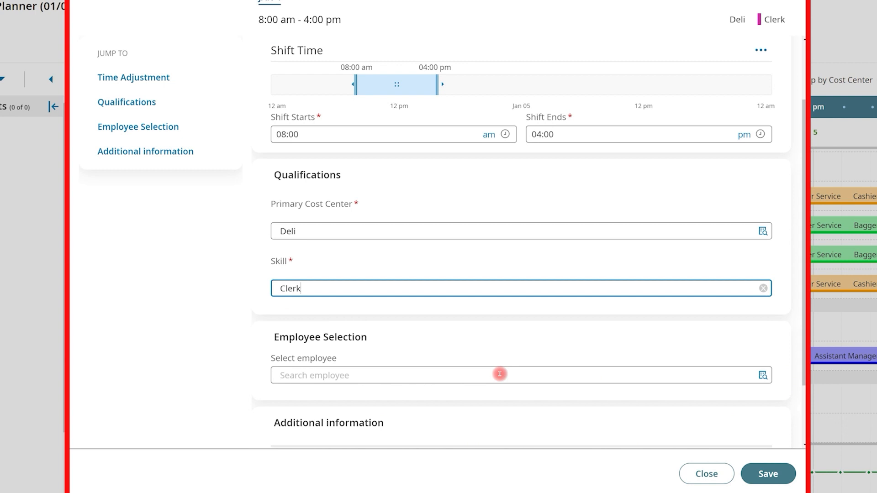
pyautogui.scroll(-1, 500, 374)
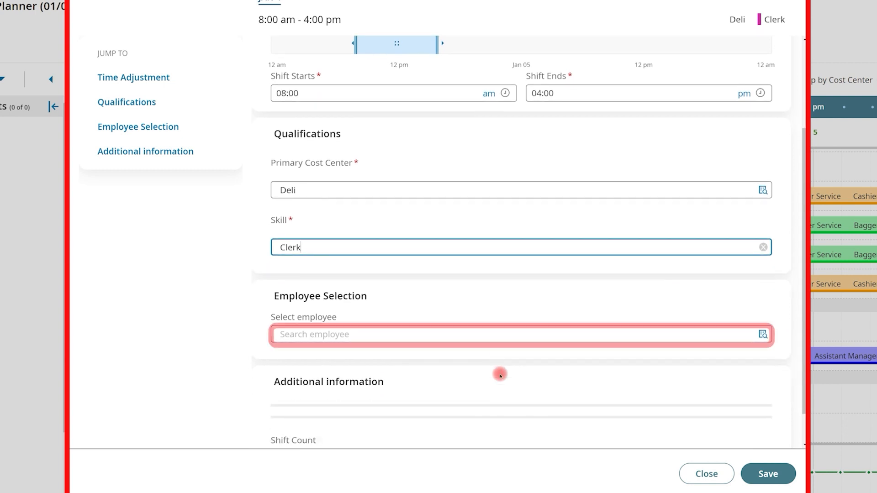
pyautogui.click(764, 337)
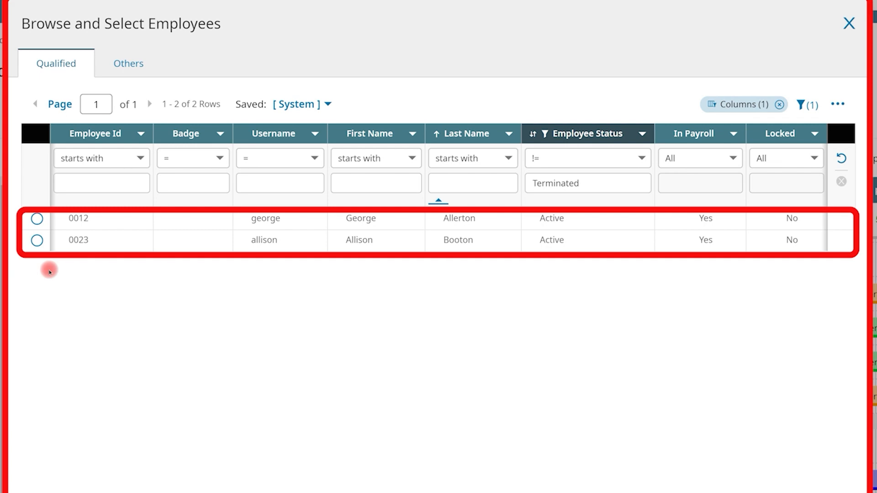
pyautogui.click(127, 63)
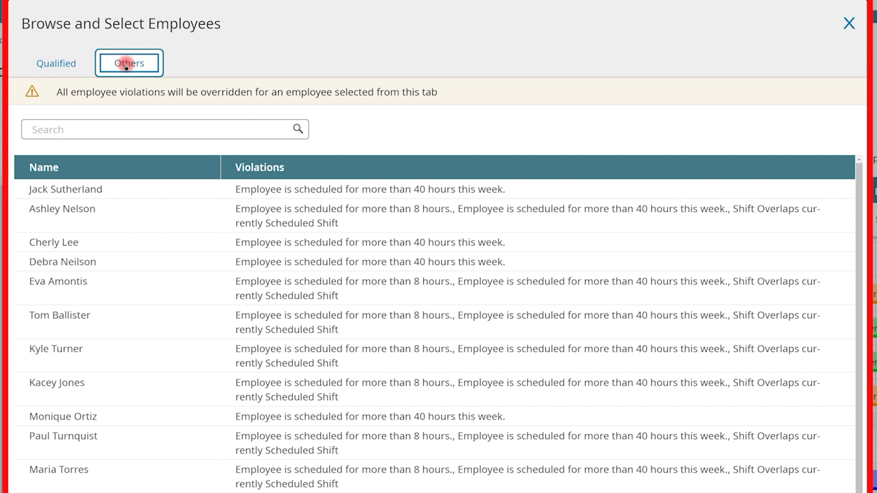
pyautogui.click(73, 63)
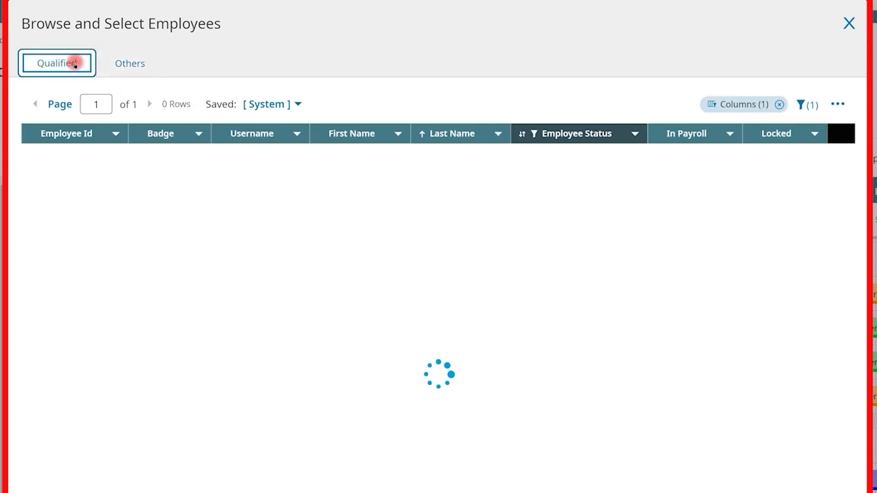
pyautogui.click(37, 241)
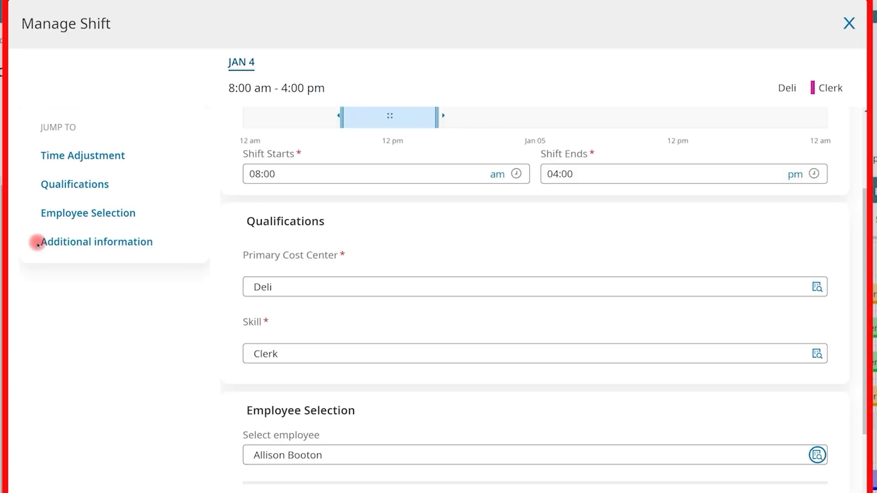
# Step: Check the selected employee's weekly schedule details, availability and preferences, and save the Deli Clerk shift
pyautogui.click(38, 244)
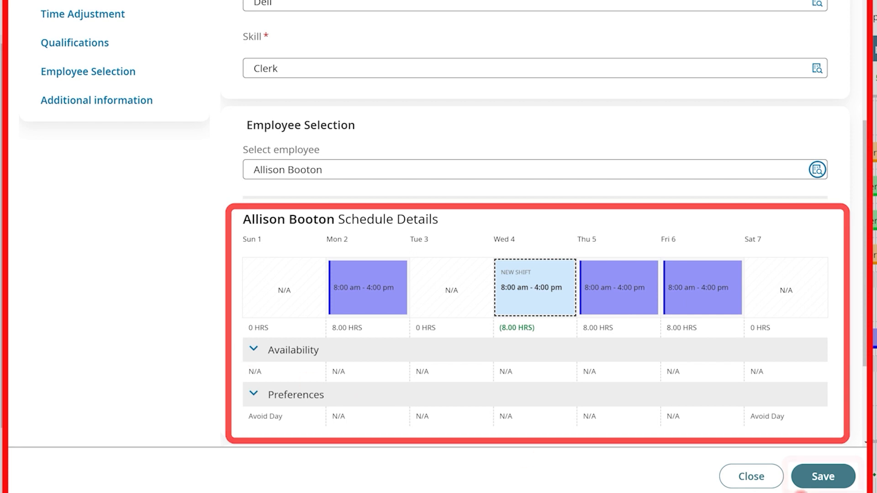
pyautogui.click(820, 485)
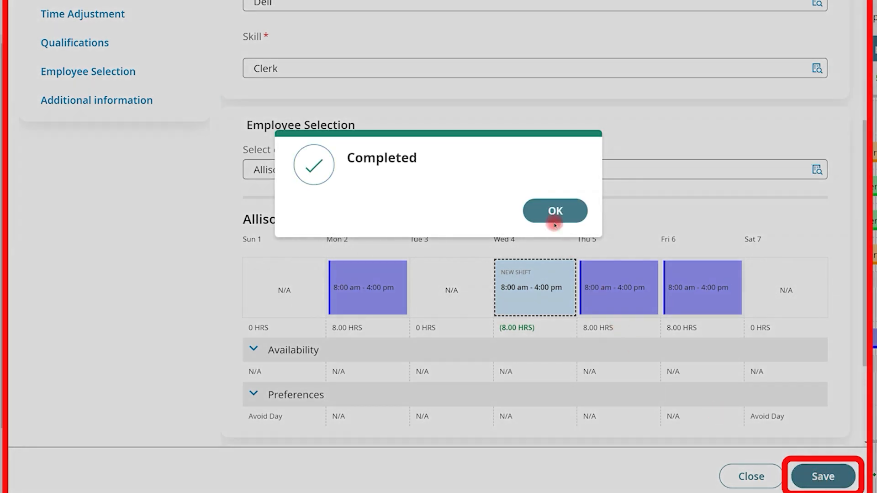
pyautogui.click(554, 218)
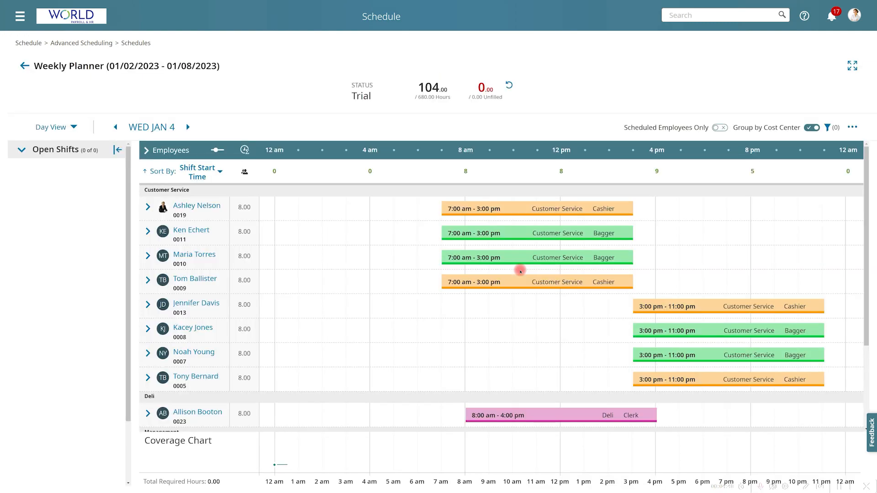
# Step: Inspect the 8:00 am - 4:00 pm Assistant Manager shift's time, break, qualification and employee options, and close it without changes
pyautogui.scroll(-3, 520, 271)
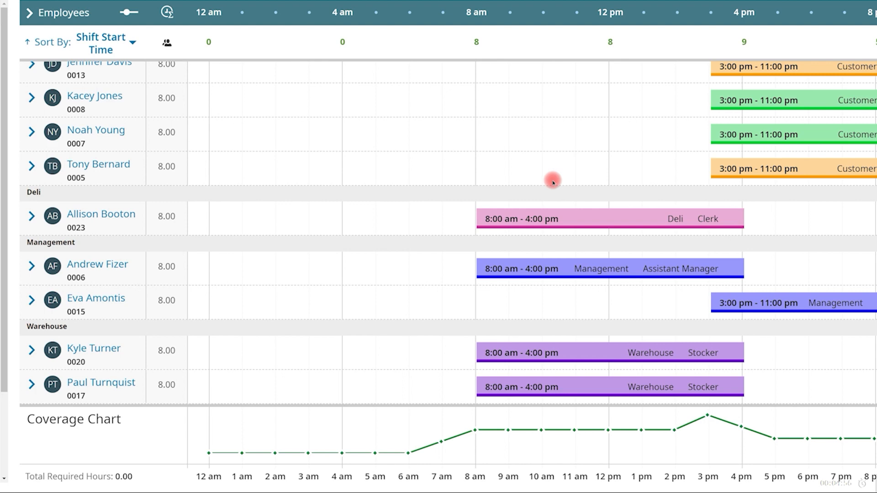
pyautogui.click(609, 267)
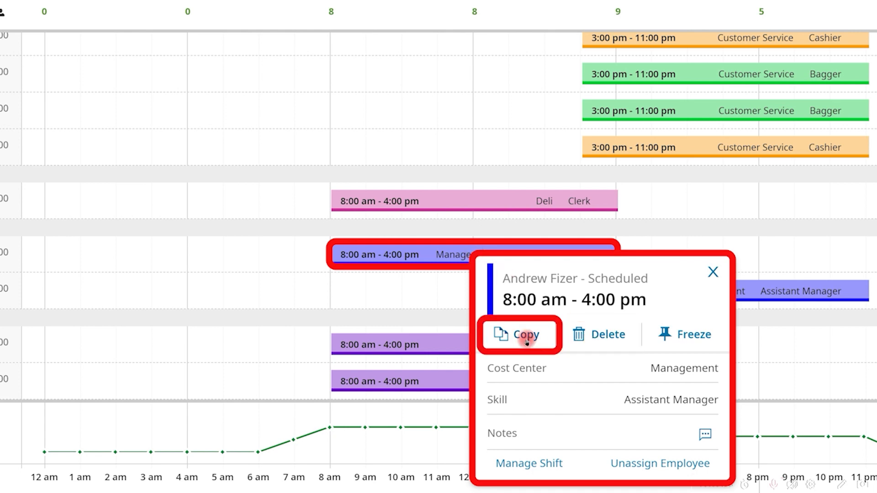
pyautogui.click(544, 465)
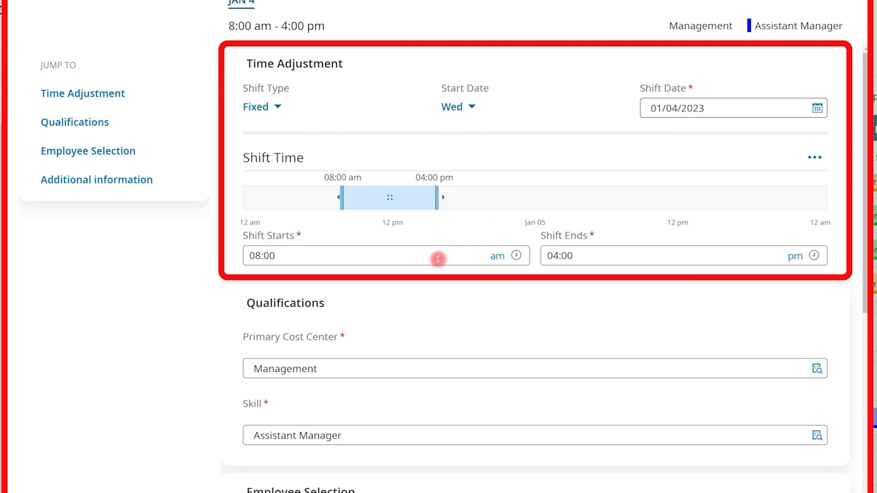
pyautogui.click(815, 158)
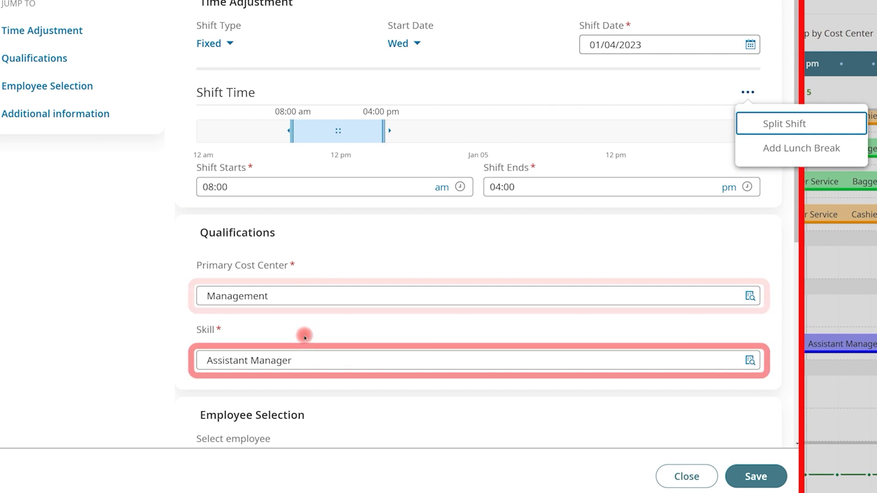
pyautogui.scroll(-2, 304, 336)
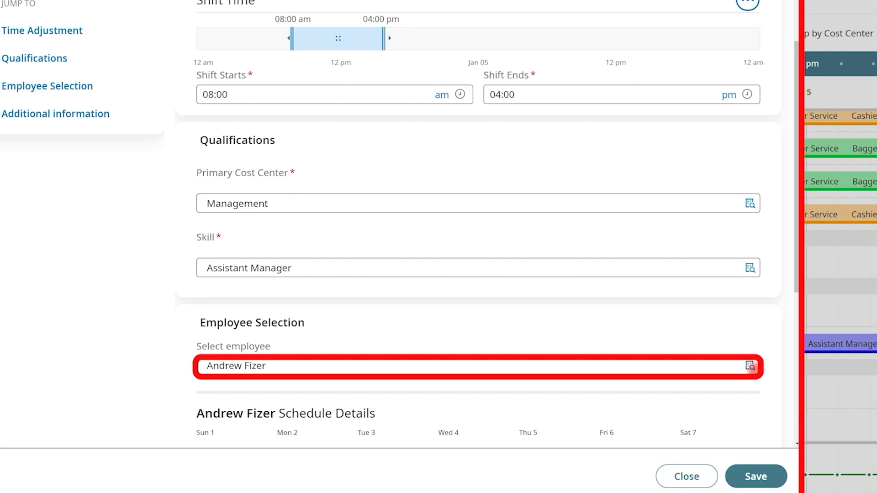
pyautogui.click(690, 475)
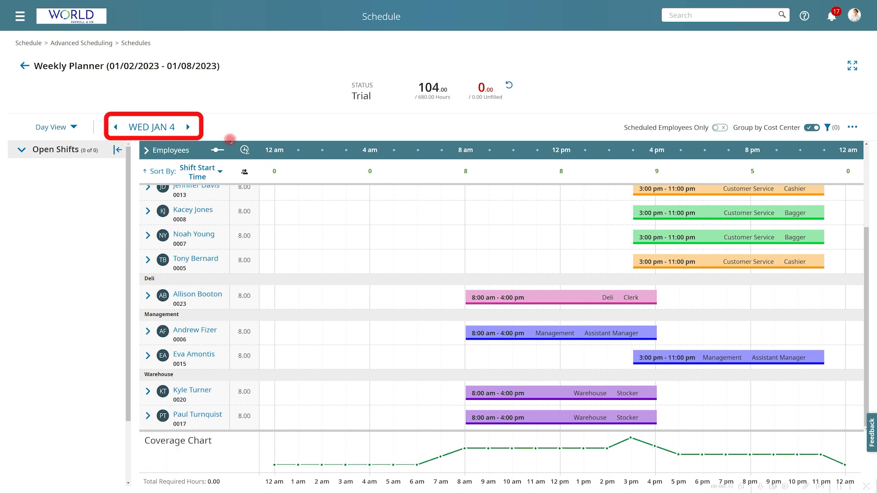
# Step: Advance the schedule to Thu Jan 5, and switch to the week view for Jan 2 - 8
pyautogui.click(185, 127)
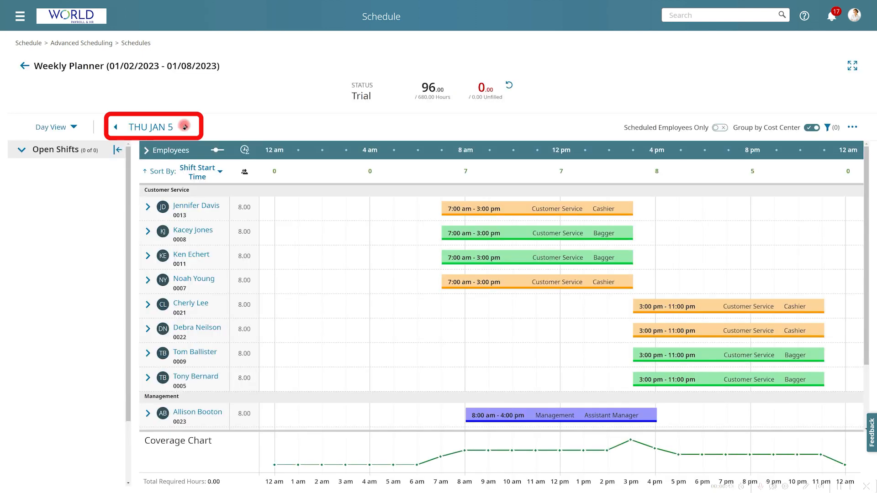
pyautogui.click(70, 127)
pyautogui.click(67, 170)
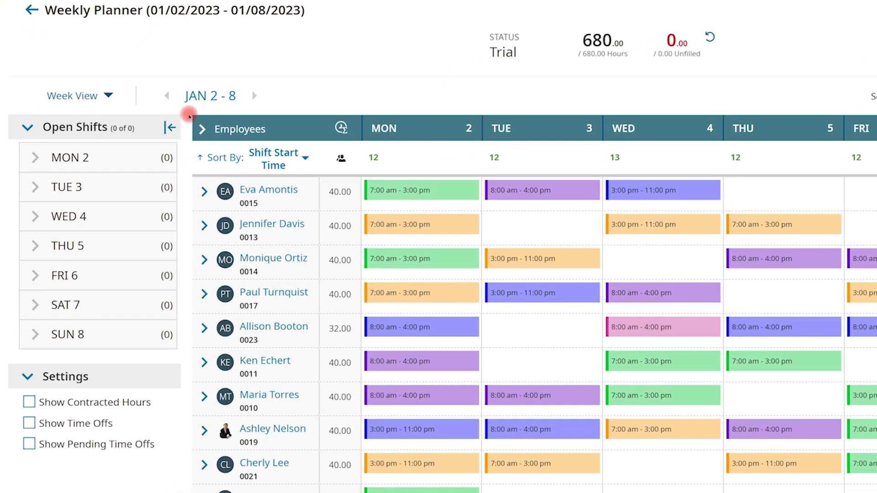
pyautogui.click(412, 188)
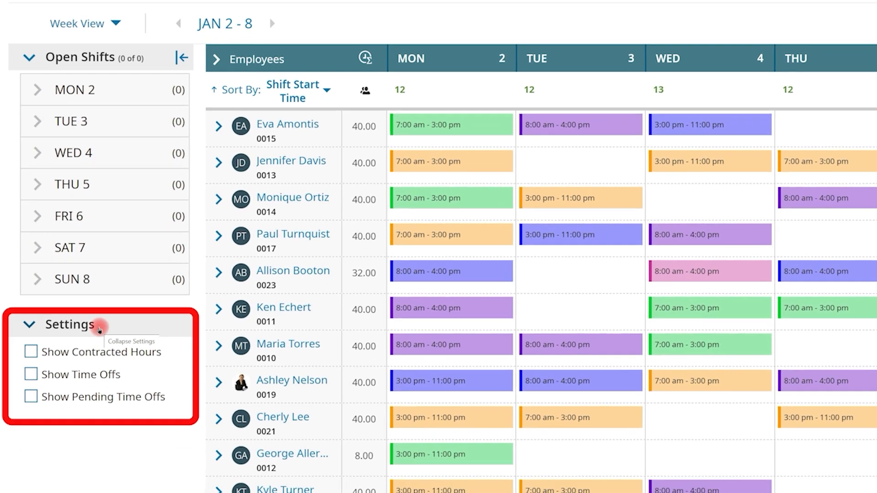
# Step: Show time offs and pending time offs in the week view, and expand the employee row with a Tuesday time off
pyautogui.click(31, 375)
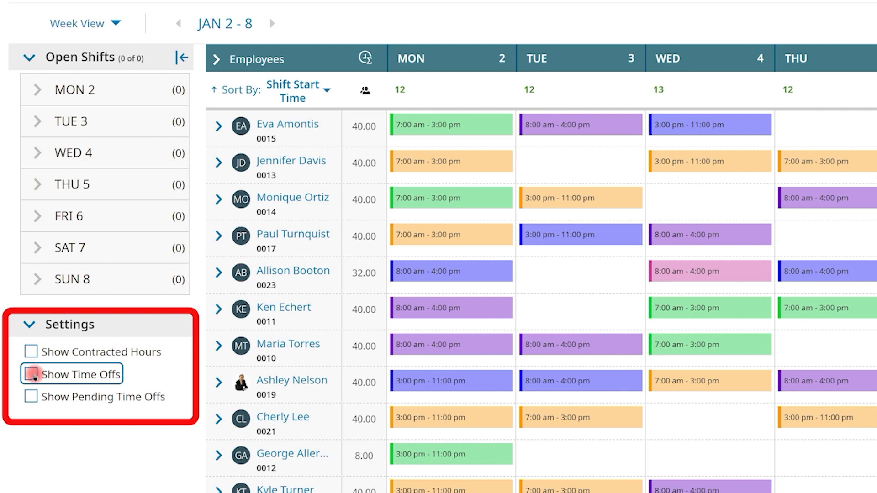
pyautogui.click(31, 396)
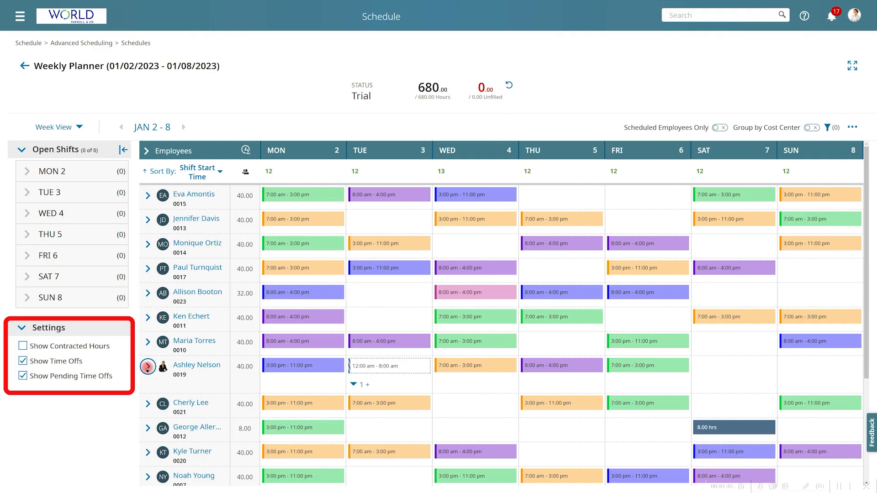
pyautogui.click(218, 383)
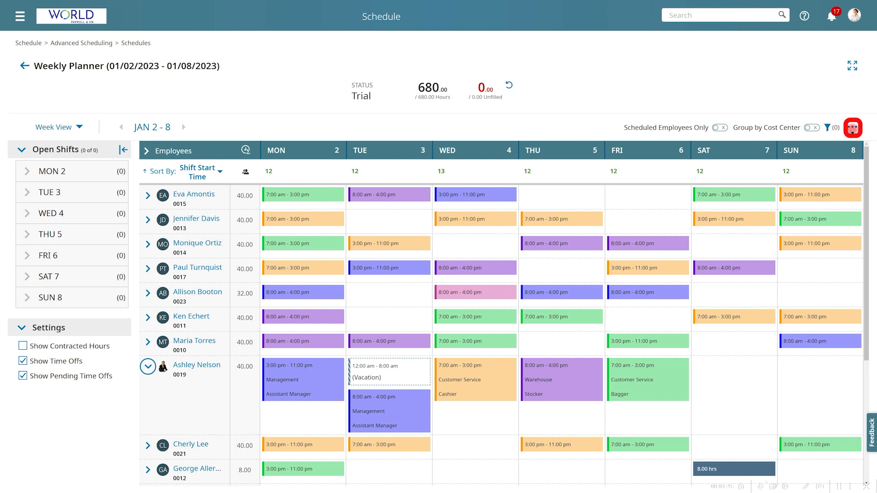
# Step: Post the Weekly Planner (01/02/2023 - 01/08/2023) schedule
pyautogui.click(876, 101)
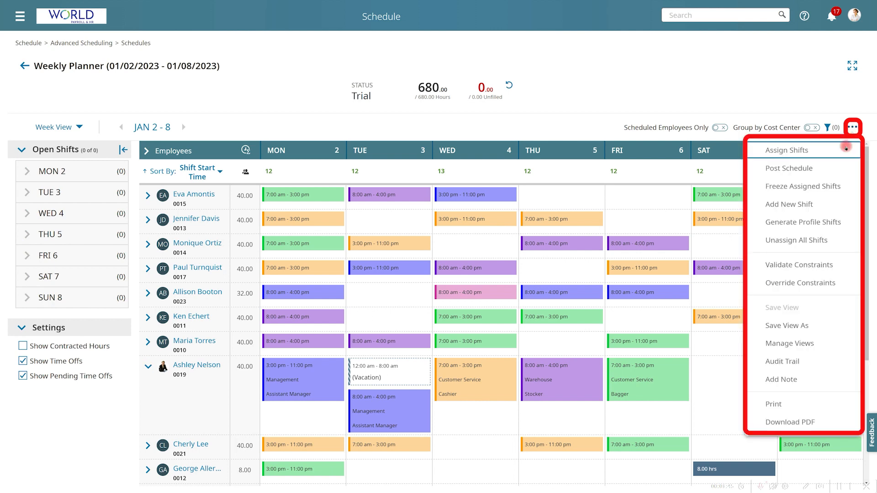
pyautogui.click(837, 169)
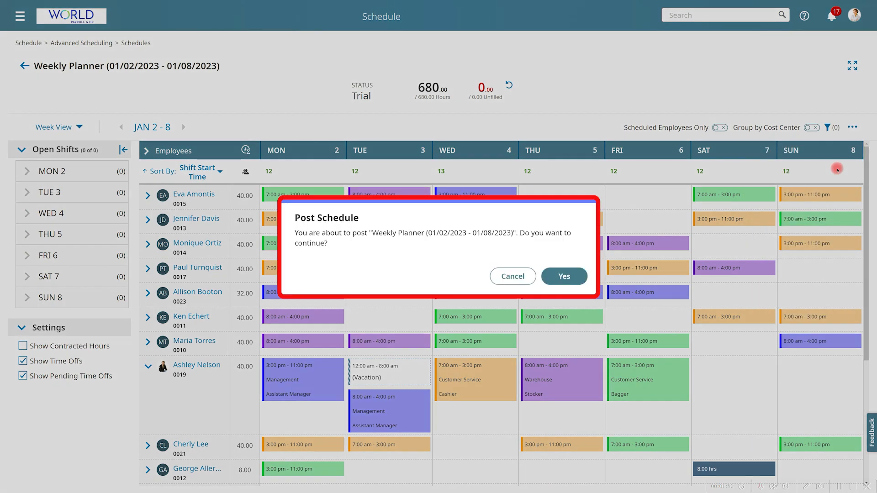
pyautogui.click(571, 276)
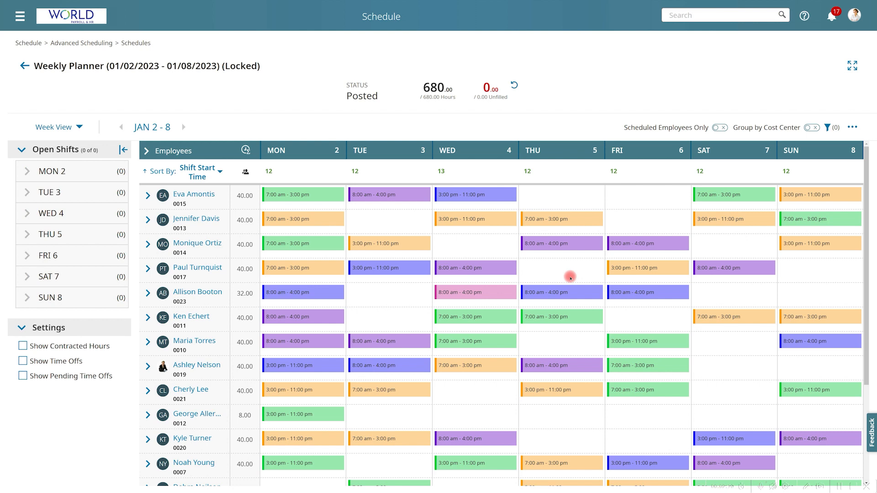
# Step: Return to the Schedule Dashboard and inspect the 12/30/2022 open Management shift's details, closing it without changes
pyautogui.click(66, 17)
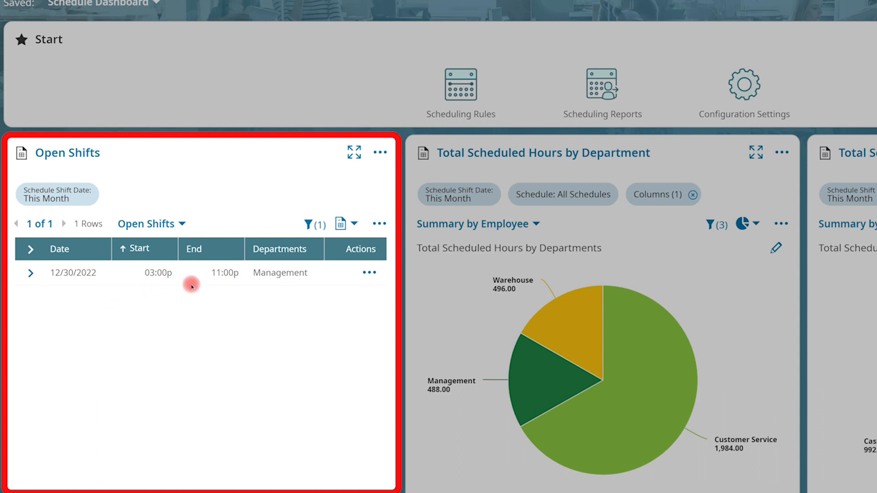
pyautogui.click(365, 274)
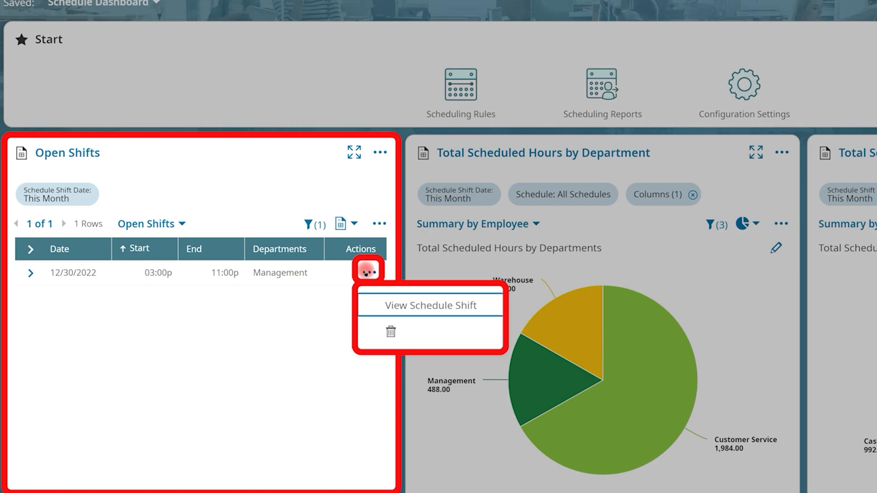
pyautogui.click(374, 304)
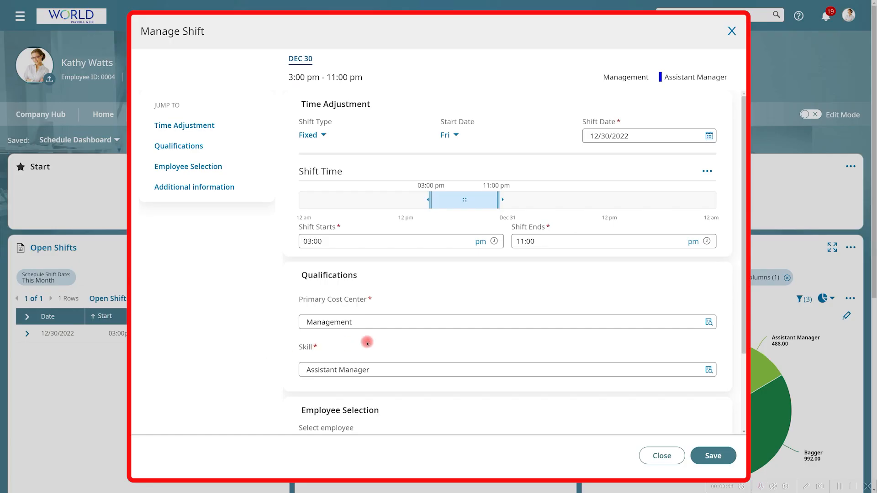
pyautogui.scroll(-3, 365, 341)
pyautogui.scroll(-1, 367, 343)
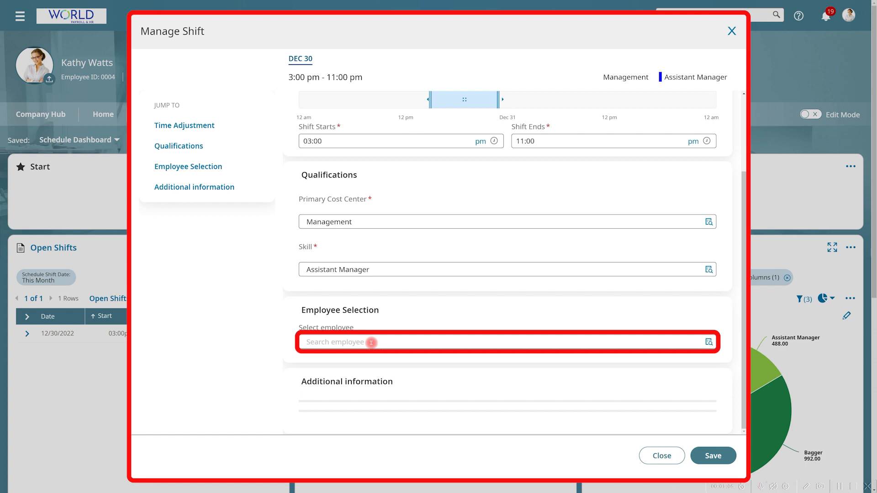
pyautogui.click(733, 29)
# Step: Open the 12/26/2022 - 01/01/2023 Weekly Planner schedule by week from the dashboard's Schedules list
pyautogui.scroll(-6, 319, 386)
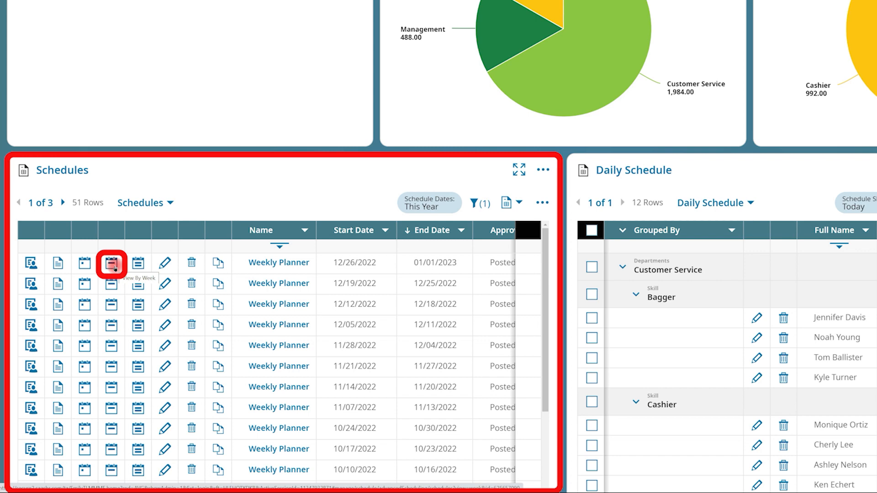
pyautogui.click(114, 268)
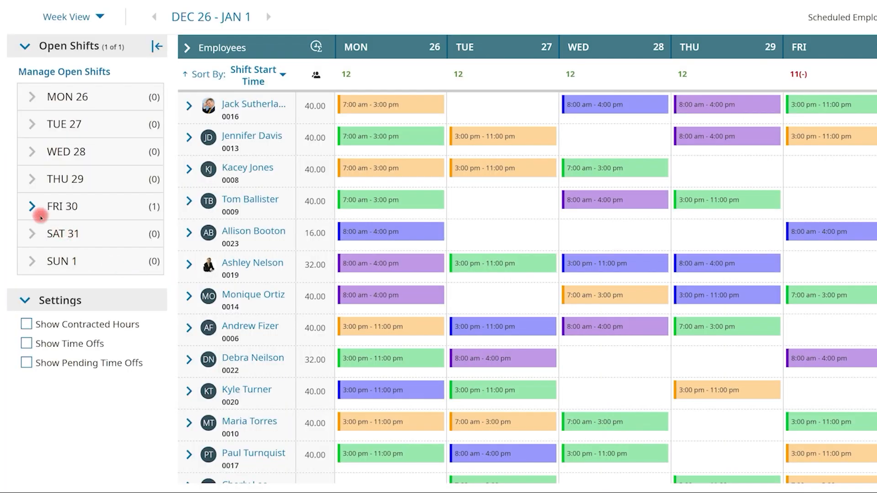
# Step: Start posting the Friday 30 open Management shift (3:00 pm - 11:00 pm, Assistant Manager) from its shift details
pyautogui.click(32, 206)
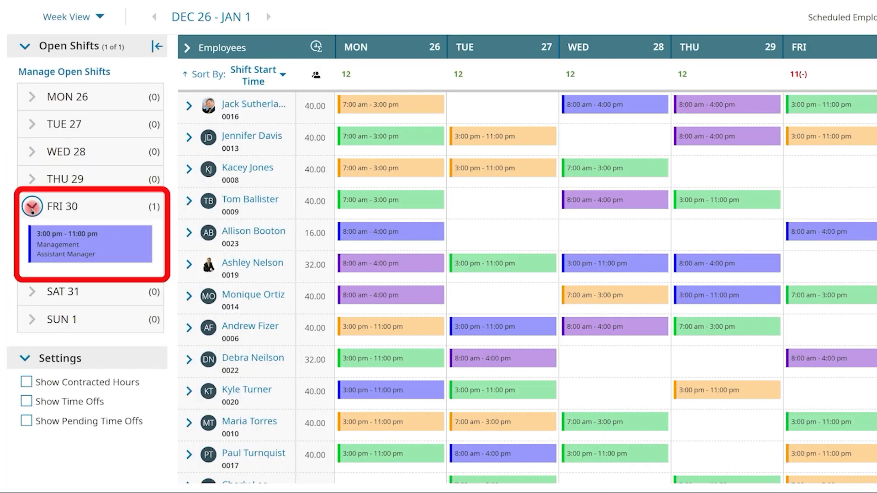
pyautogui.click(50, 248)
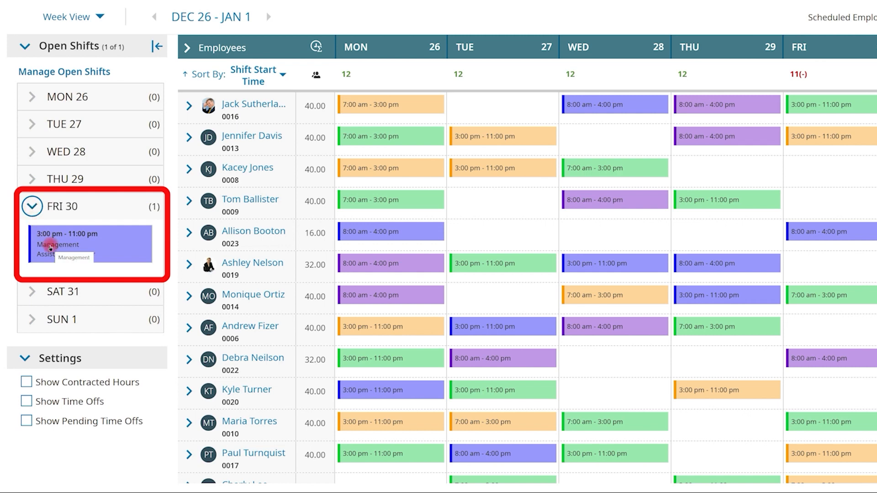
pyautogui.click(51, 249)
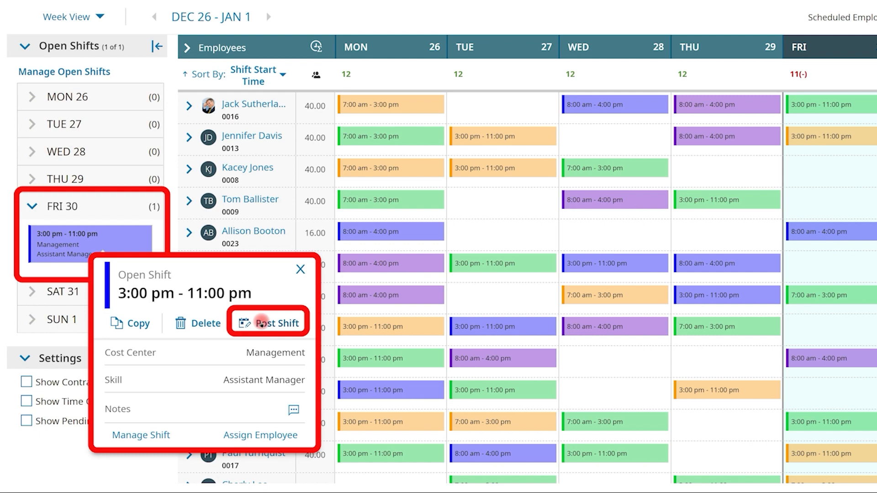
pyautogui.click(261, 324)
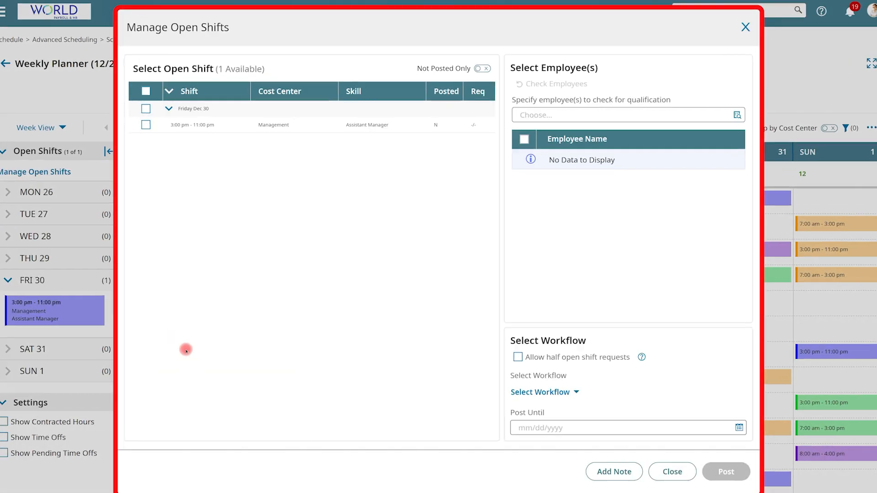
# Step: Select the Friday Dec 30 3:00 pm - 11:00 pm shift, check for qualified employees and select all of them
pyautogui.click(145, 125)
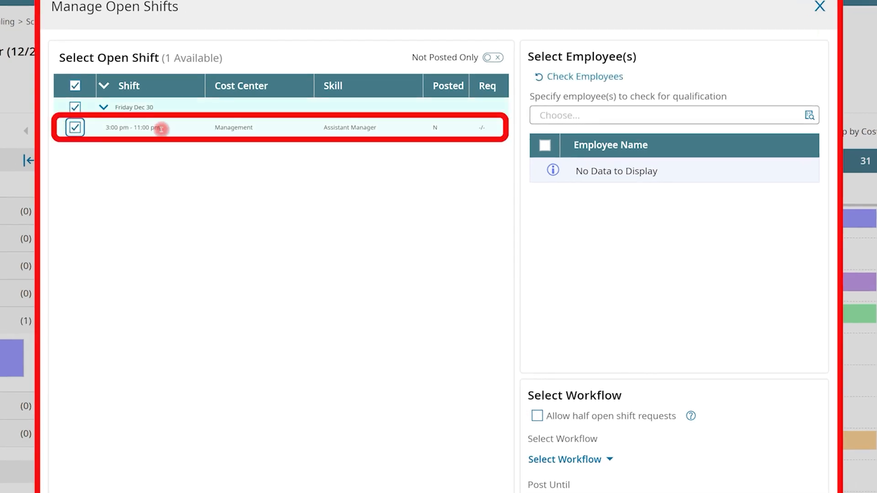
pyautogui.click(573, 80)
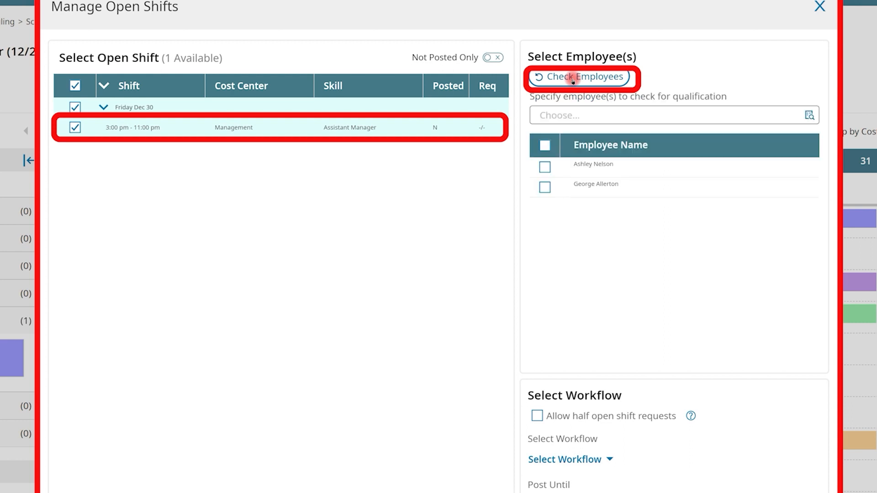
pyautogui.click(545, 145)
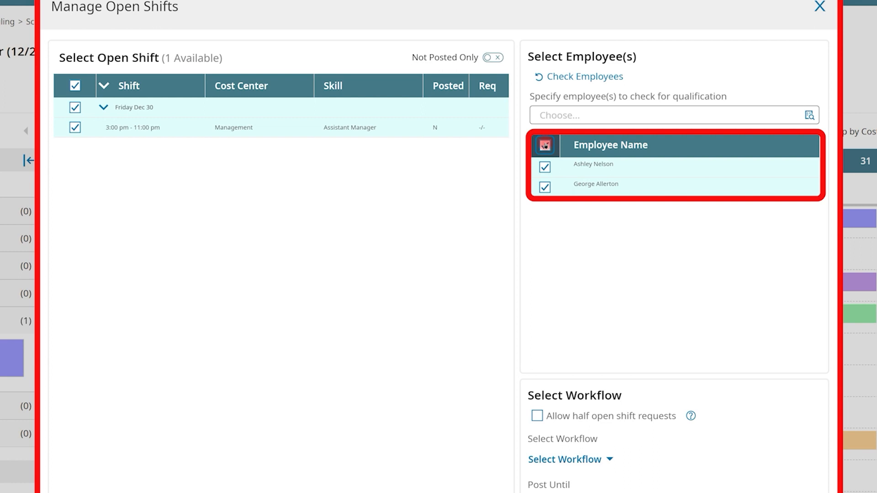
# Step: Allow half open shift requests, choose the workflow, and post the open shift to the selected employees, acknowledging the completion message
pyautogui.click(537, 416)
pyautogui.click(601, 378)
pyautogui.click(605, 416)
pyautogui.click(788, 477)
pyautogui.click(795, 476)
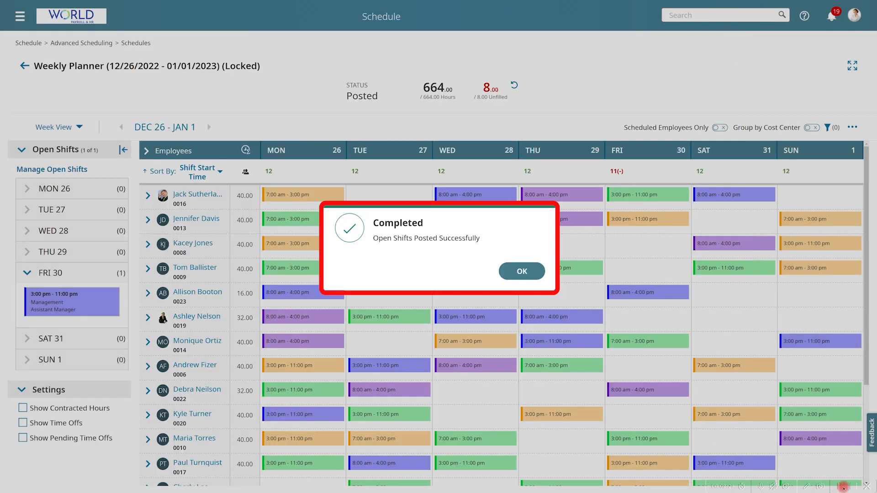
pyautogui.click(536, 272)
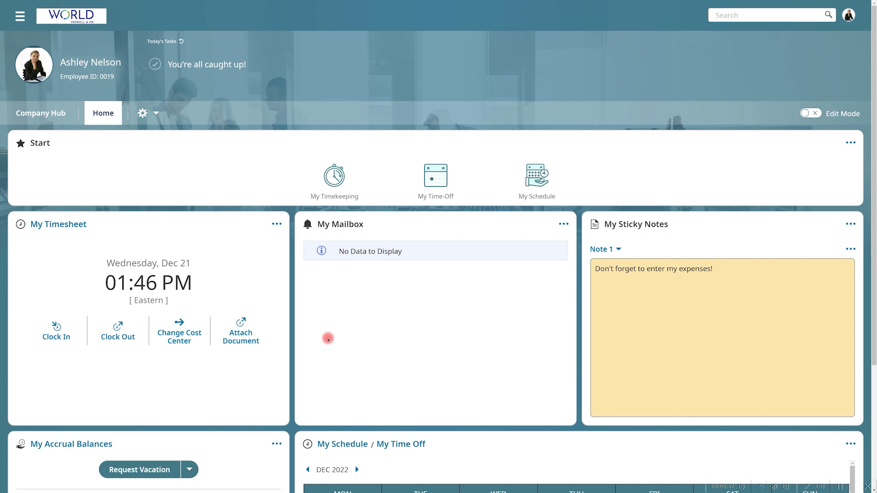
# Step: On the employee's home page, examine the December 2022 schedule calendar, including the Dec 26 holiday and the Dec 21 shift details
pyautogui.scroll(-2, 328, 339)
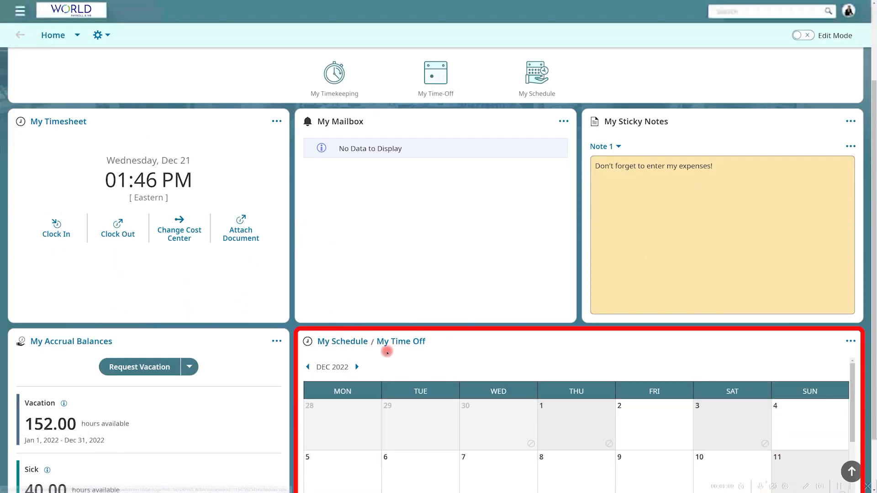
pyautogui.scroll(-2, 387, 351)
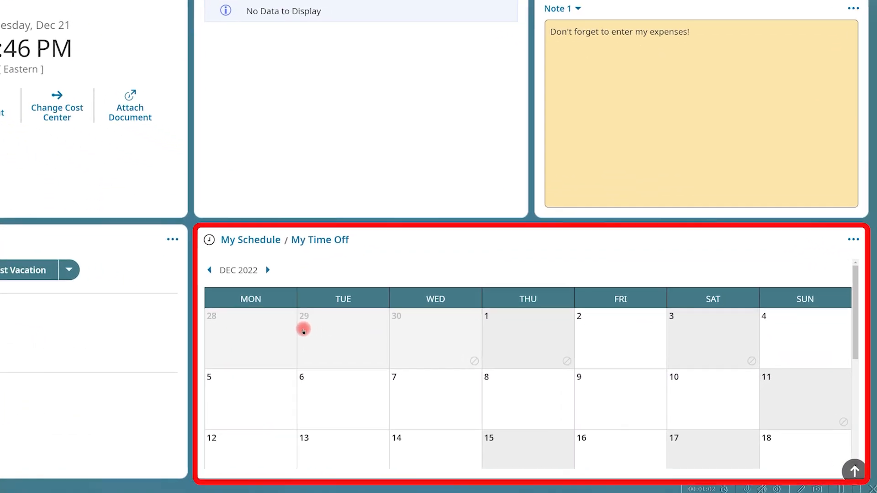
pyautogui.scroll(-3, 304, 330)
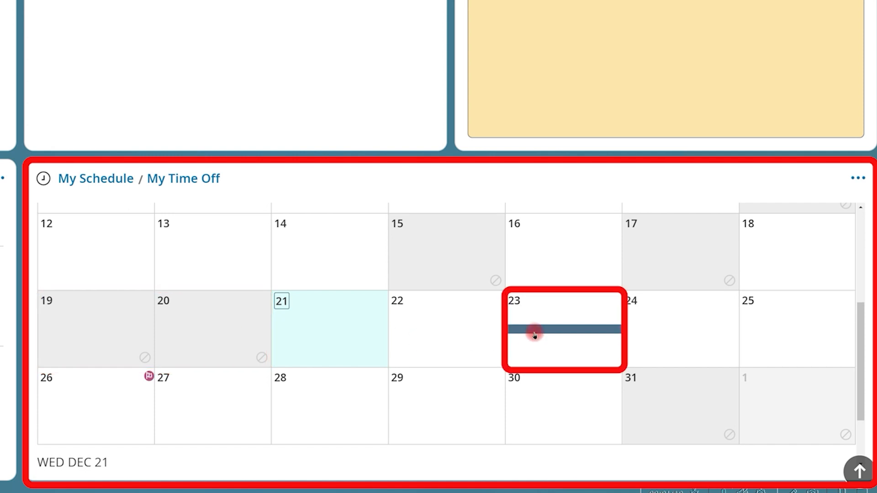
pyautogui.click(149, 380)
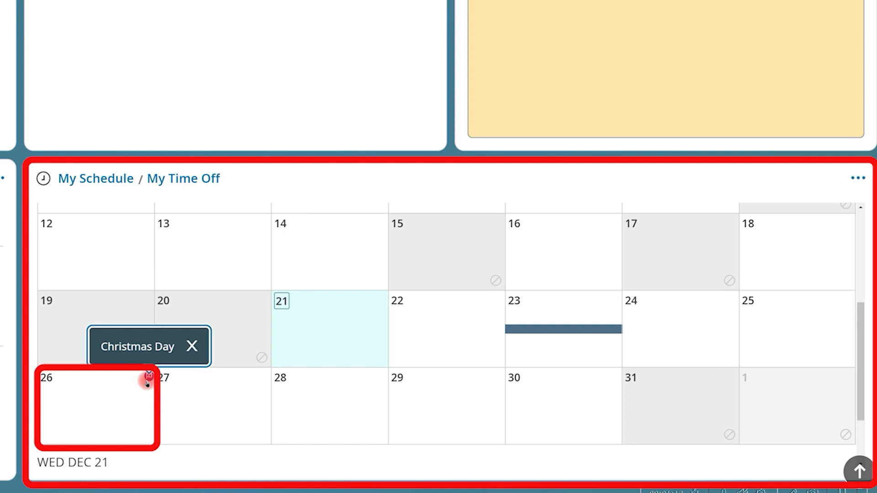
pyautogui.click(305, 334)
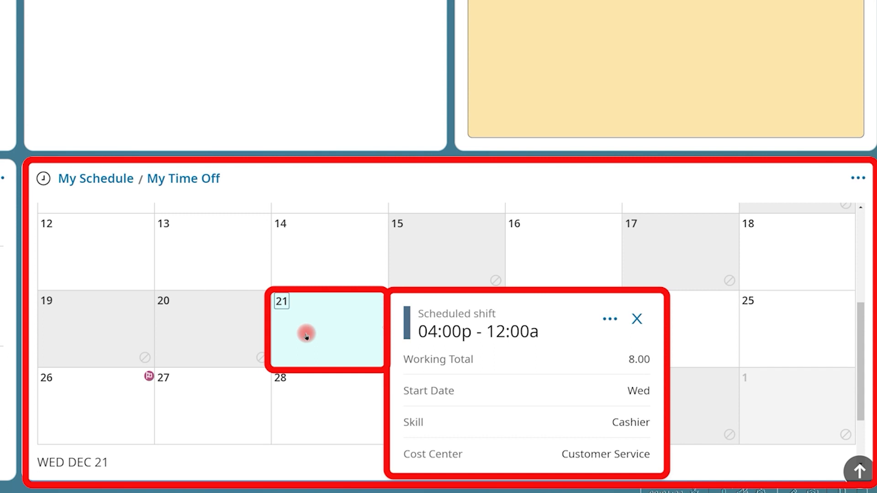
# Step: Open the employee's full My Schedule page and expand the details of the Dec 22 shift
pyautogui.click(124, 181)
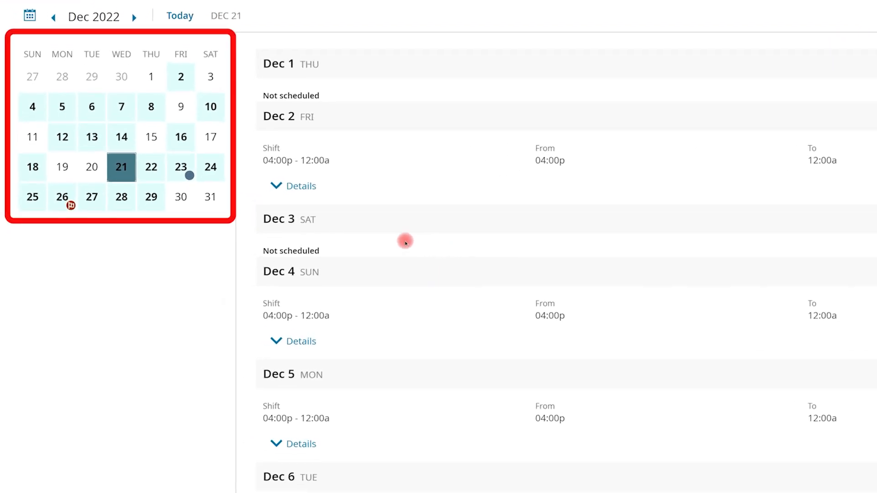
pyautogui.click(163, 178)
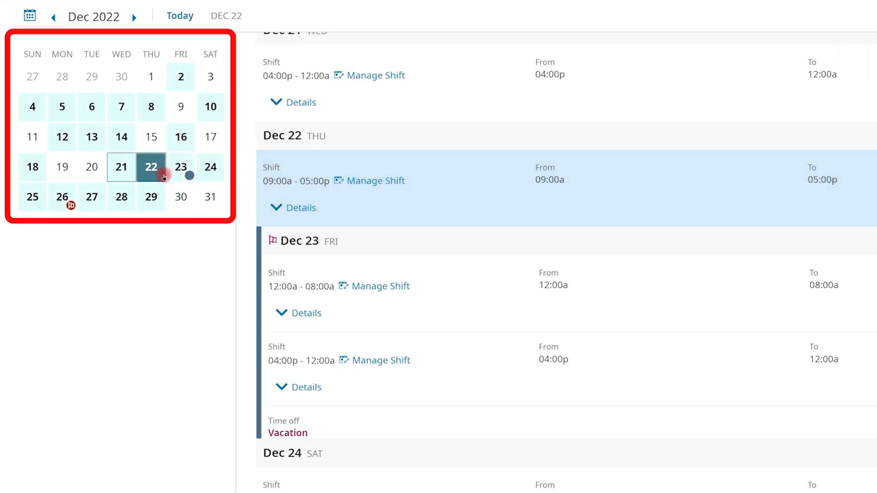
pyautogui.click(295, 208)
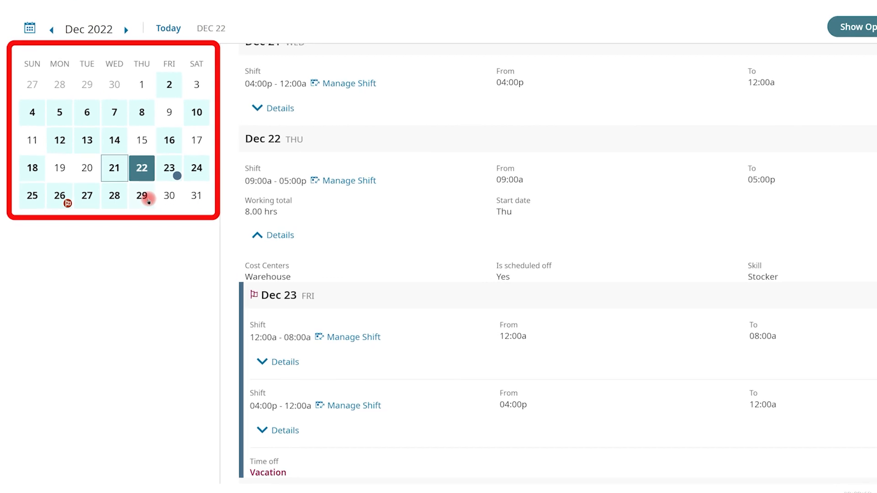
# Step: Open the Dec 29 09:00a - 05:00p shift for managing and switch from shift swap to requesting coverage
pyautogui.click(145, 197)
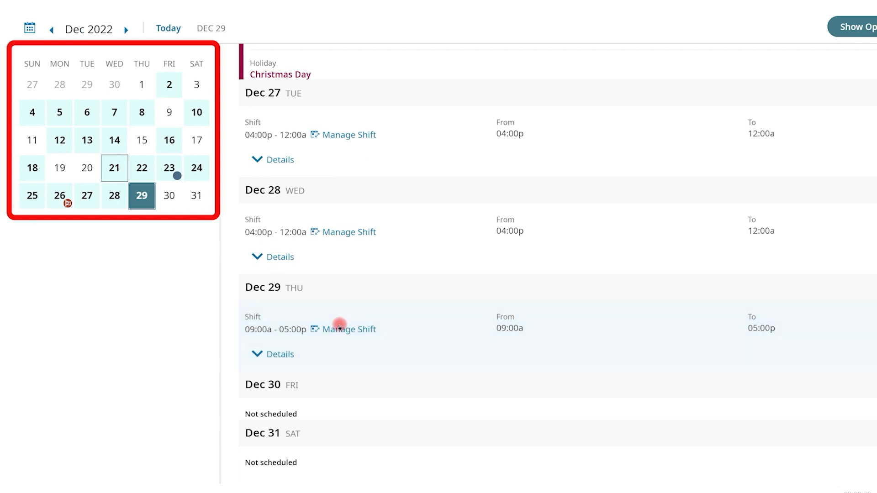
pyautogui.click(339, 328)
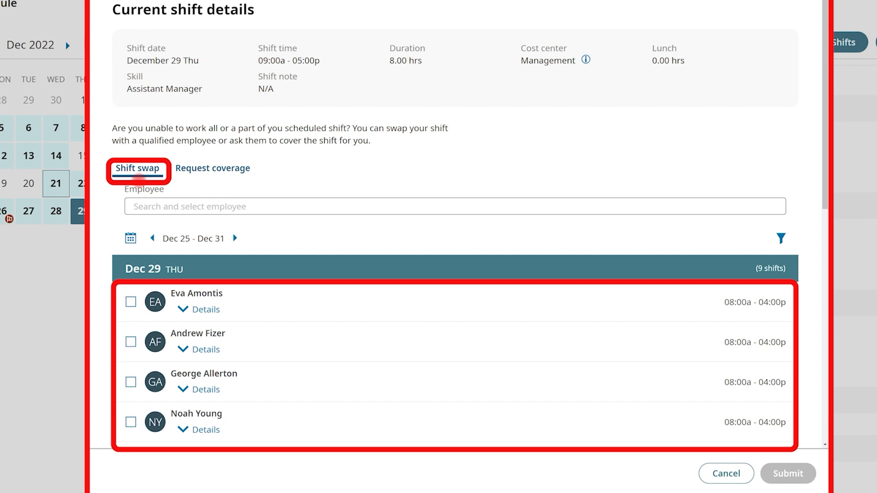
pyautogui.click(197, 172)
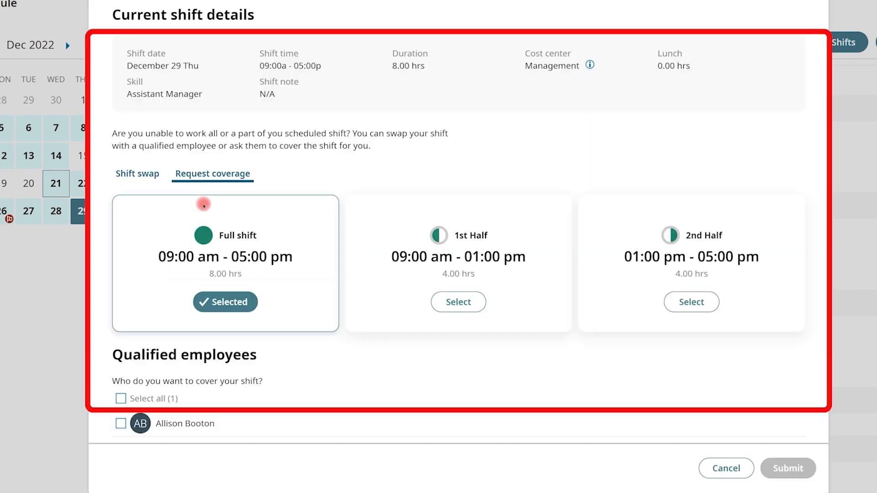